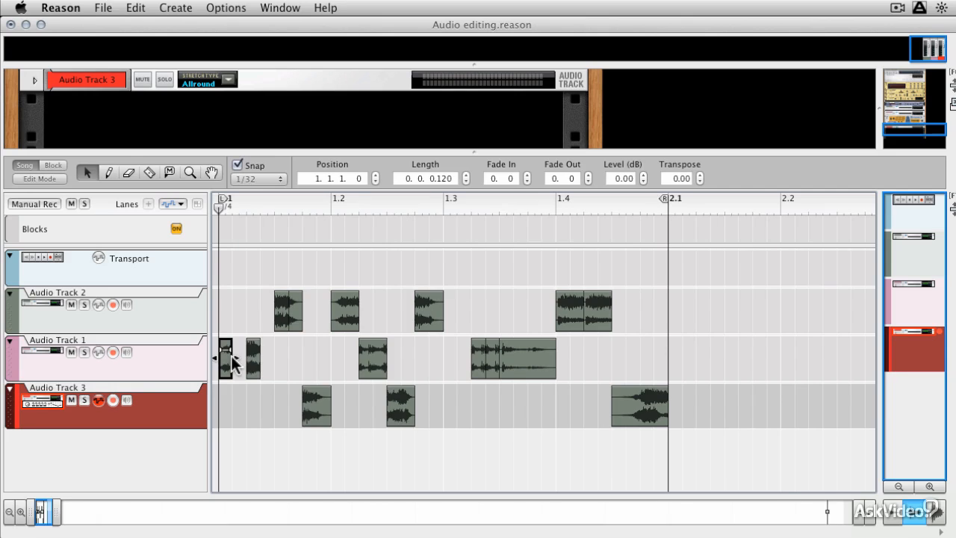
- Play back the one-bar loop arranged across the three audio tracks, and stop playback
key("space")
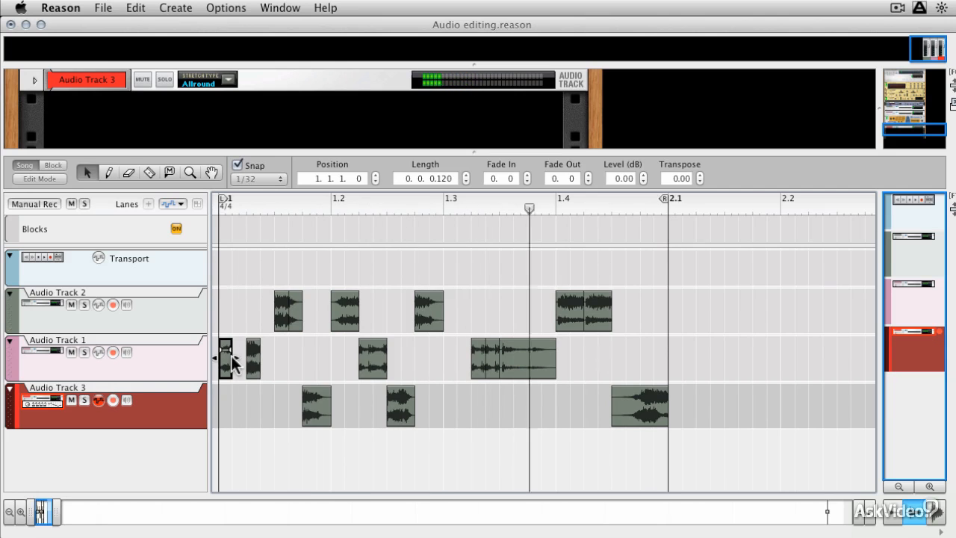
key("space")
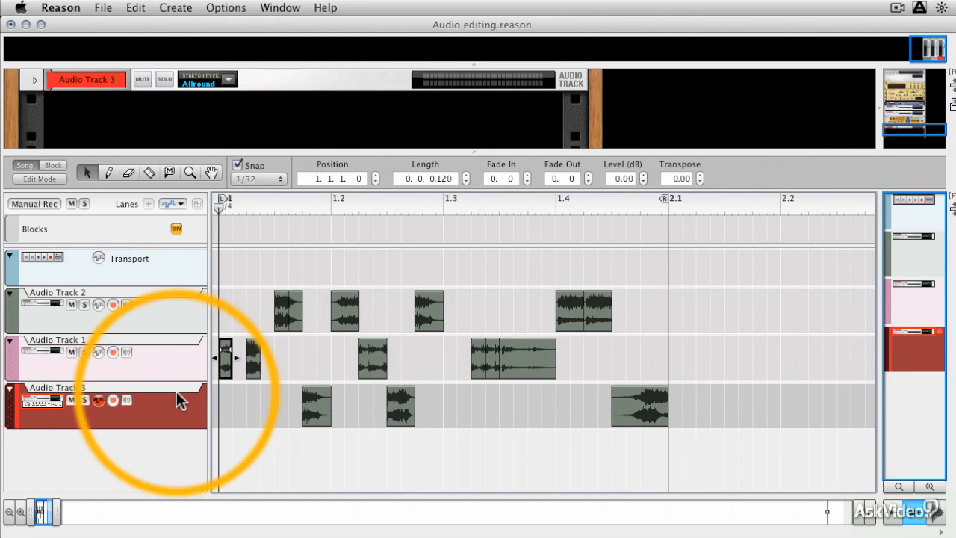
- Start exporting the loop as an Audio IFF file named "new loop" on the Desktop
left_click(104, 7)
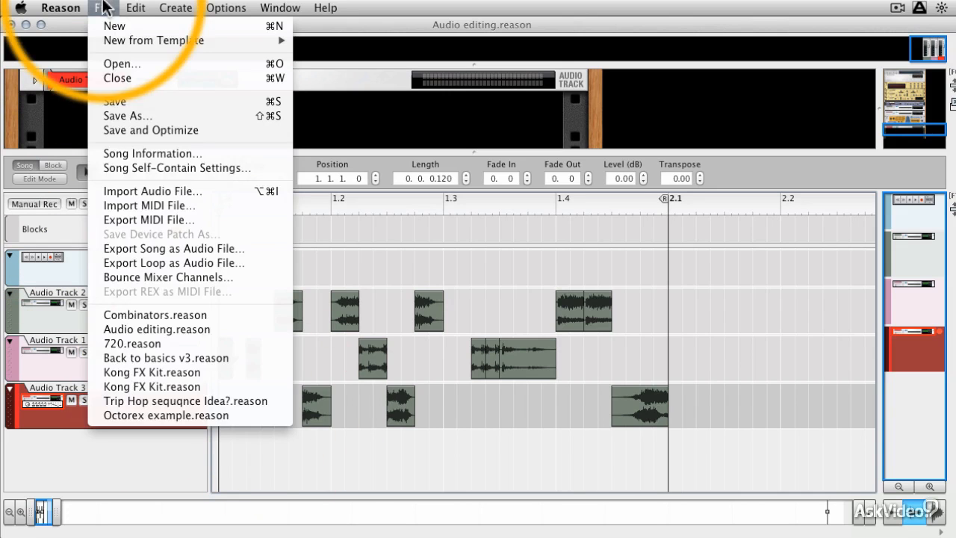
left_click(198, 263)
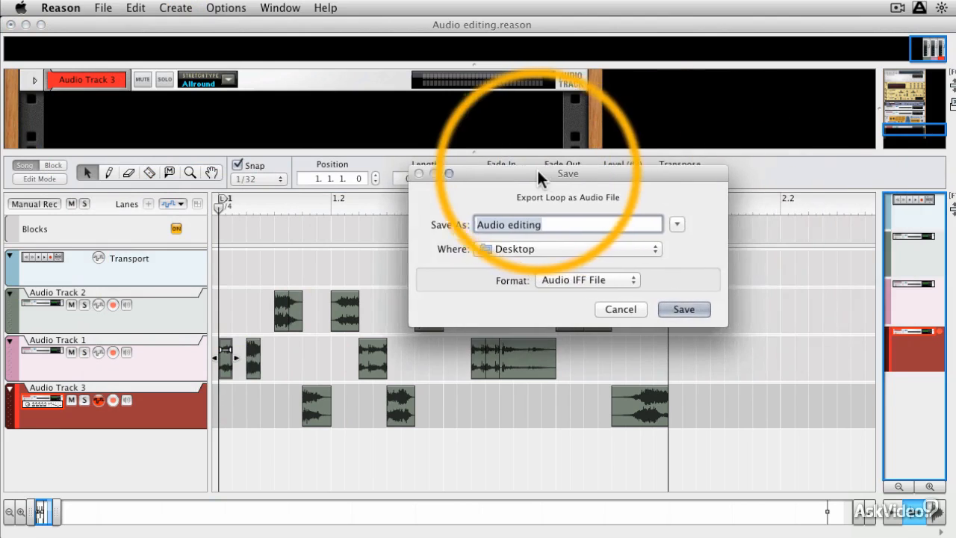
type("ne")
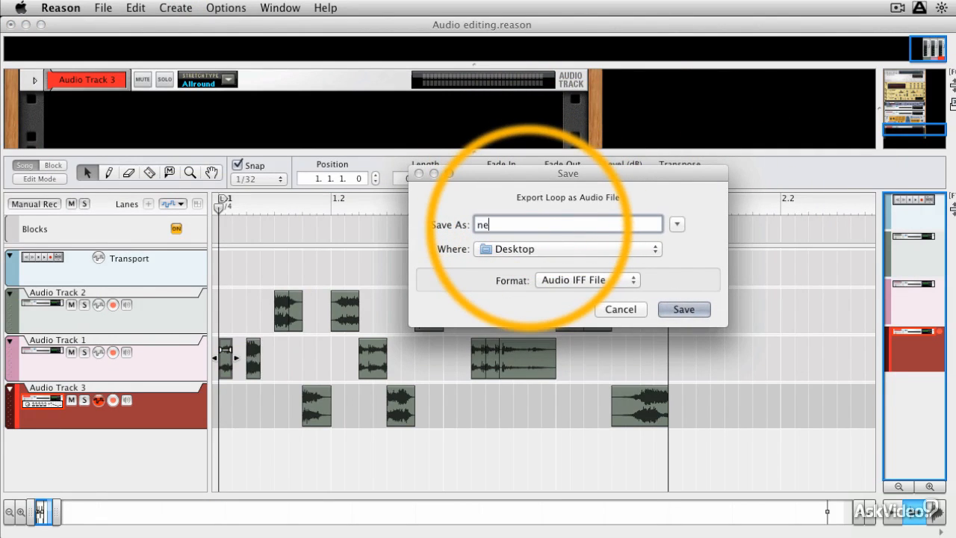
type("w kloo")
key("BackSpace")
key("BackSpace")
key("BackSpace")
key("BackSpace")
type("loop")
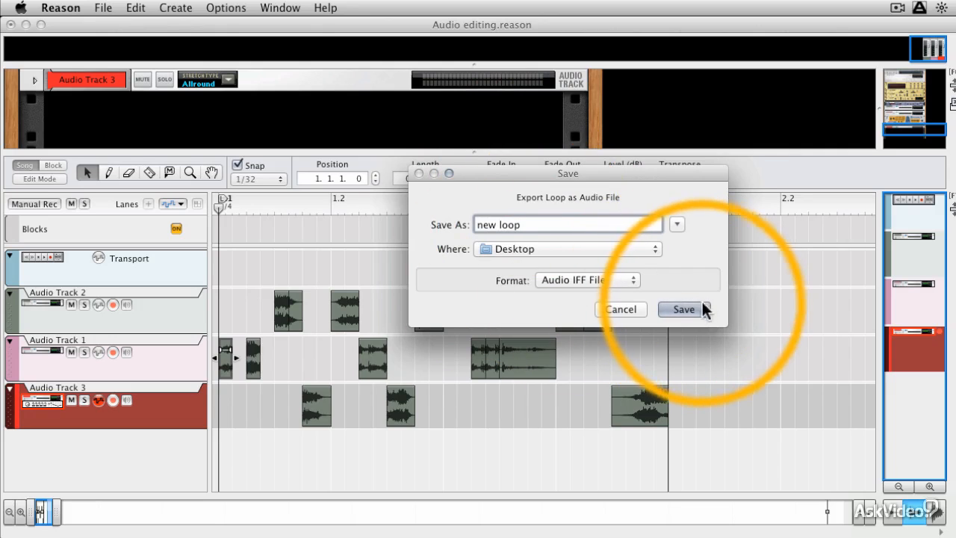
left_click(702, 306)
- Set the export bit depth to 24 and export the loop at 44,100 Hz
left_click(499, 268)
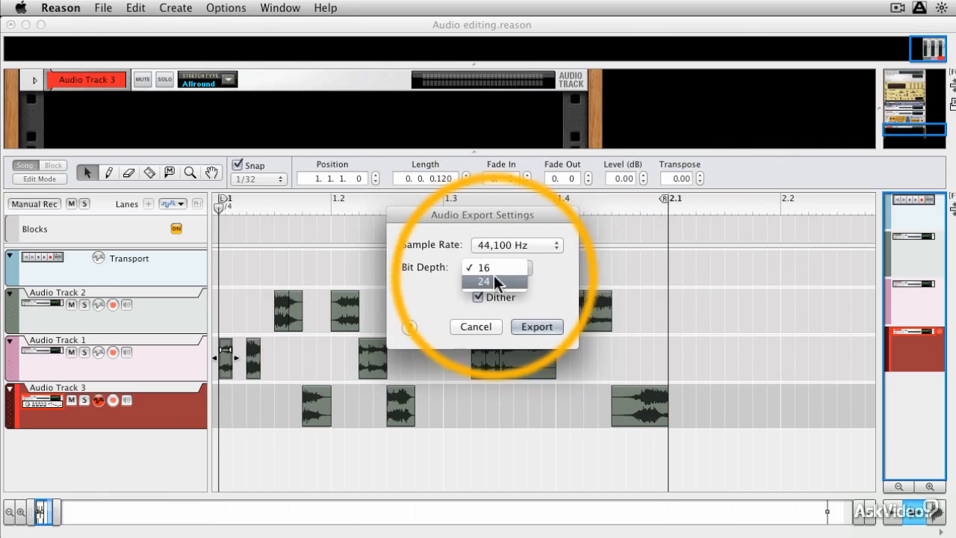
left_click(494, 281)
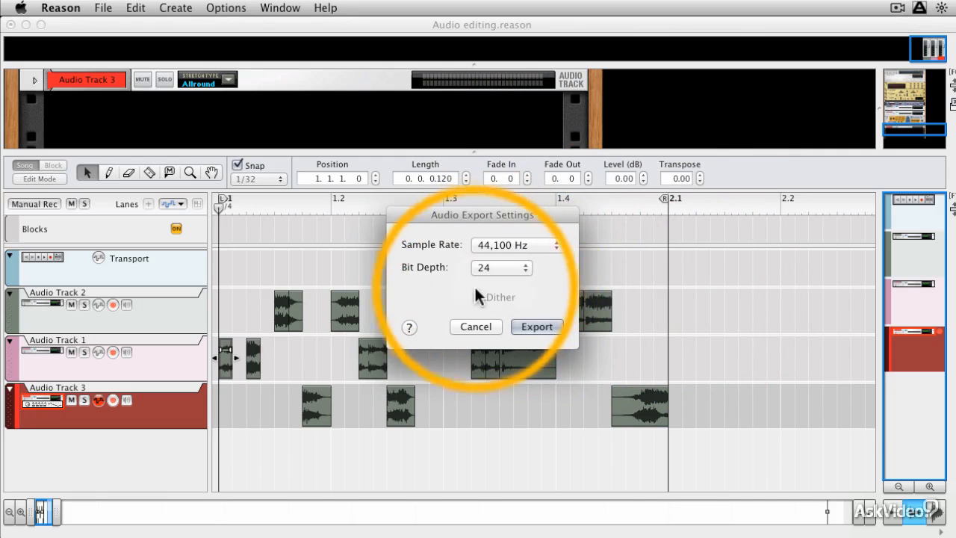
left_click(537, 326)
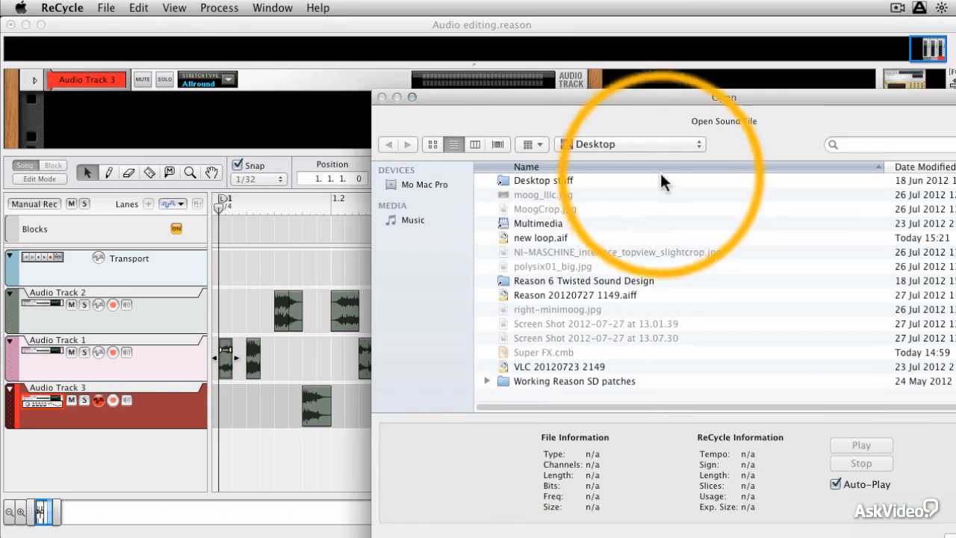
- In ReCycle, open new loop.aif from the Desktop and enlarge its window to fill the screen
left_click_drag(598, 111, 357, 93)
left_click(332, 194)
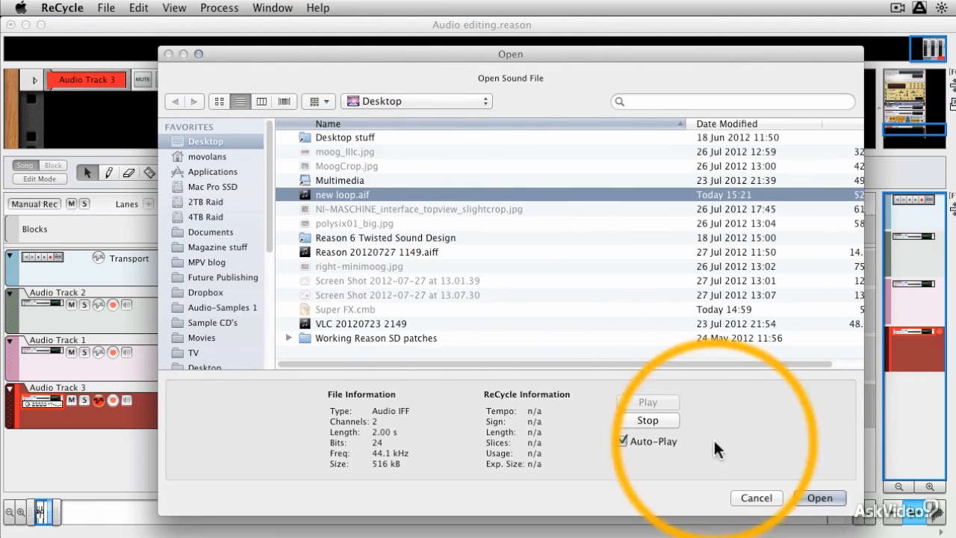
left_click(818, 500)
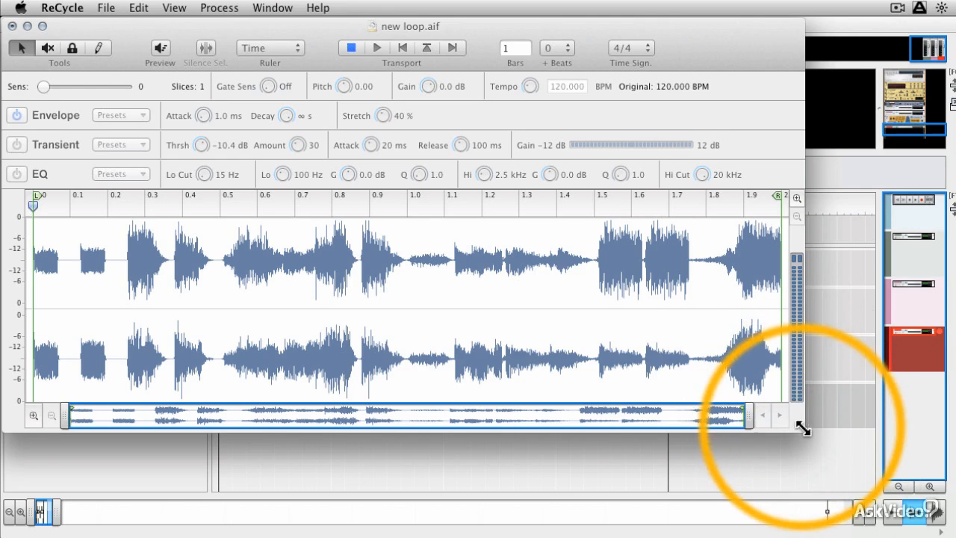
left_click_drag(802, 427, 955, 537)
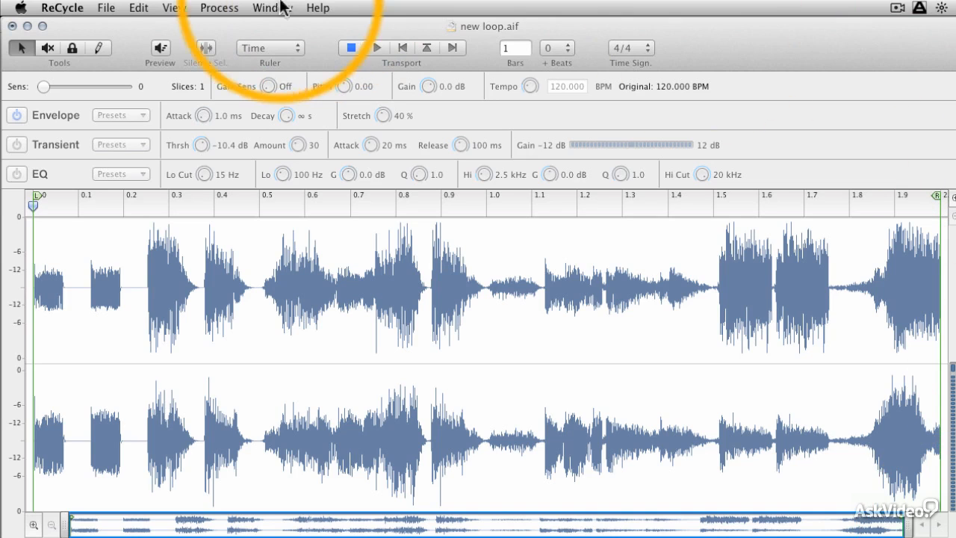
left_click(219, 7)
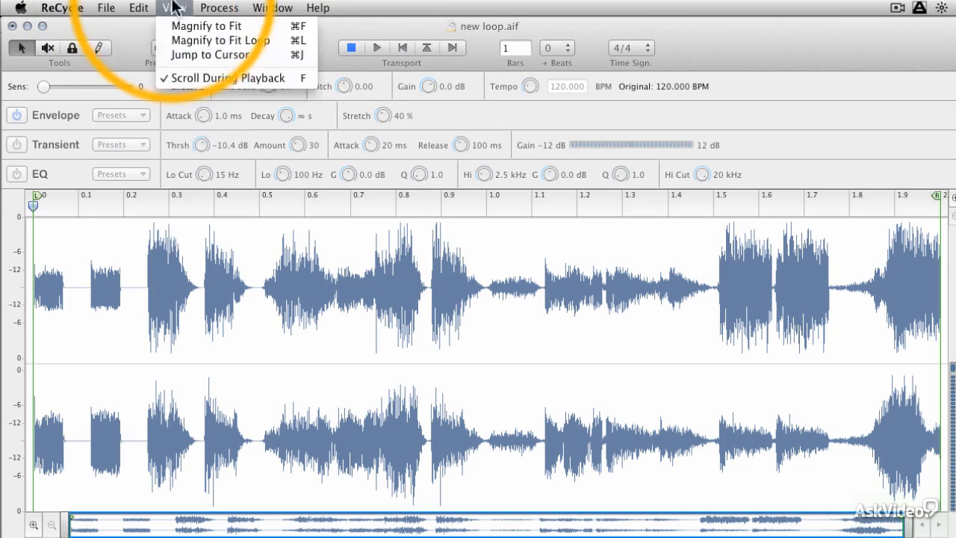
left_click(218, 7)
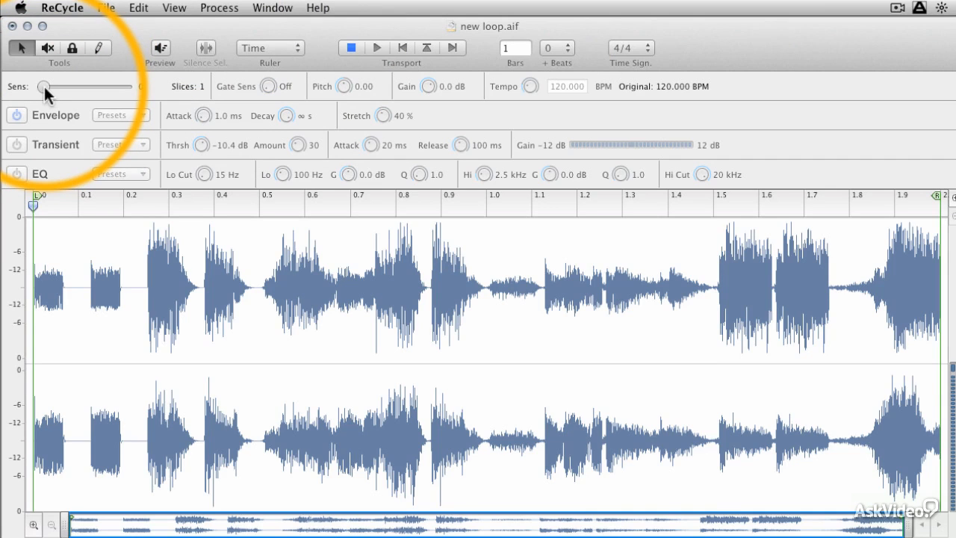
- Raise the slice detection sensitivity to 59
mouse_move(45, 87)
left_mouse_down()
mouse_move(104, 91)
mouse_move(90, 87)
left_mouse_up()
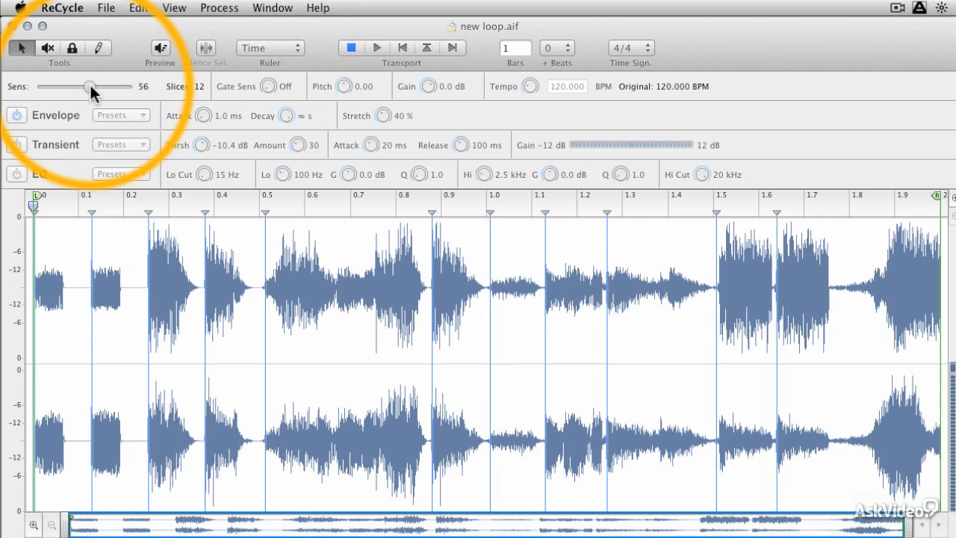
mouse_move(89, 83)
left_mouse_down()
mouse_move(117, 83)
mouse_move(95, 91)
left_mouse_up()
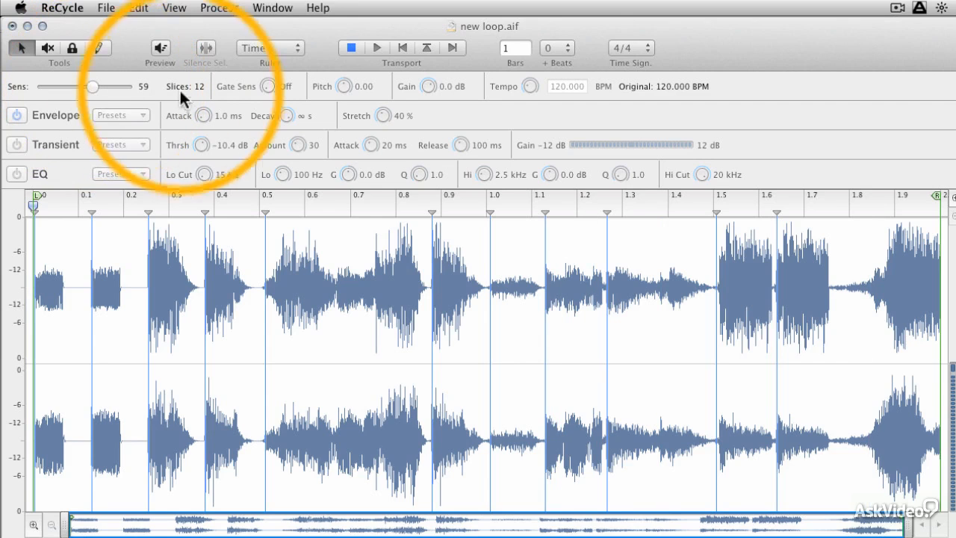
- Add slice markers with the Pencil tool at about 0.67, 0.75, 1.17, 1.23, 1.38, 1.40 and 1.90 seconds
left_click(98, 48)
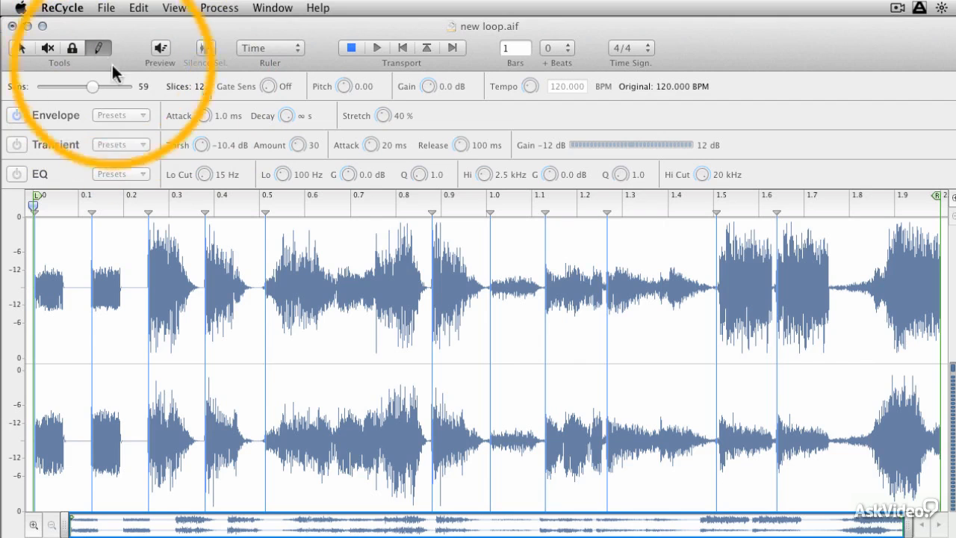
left_click(336, 289)
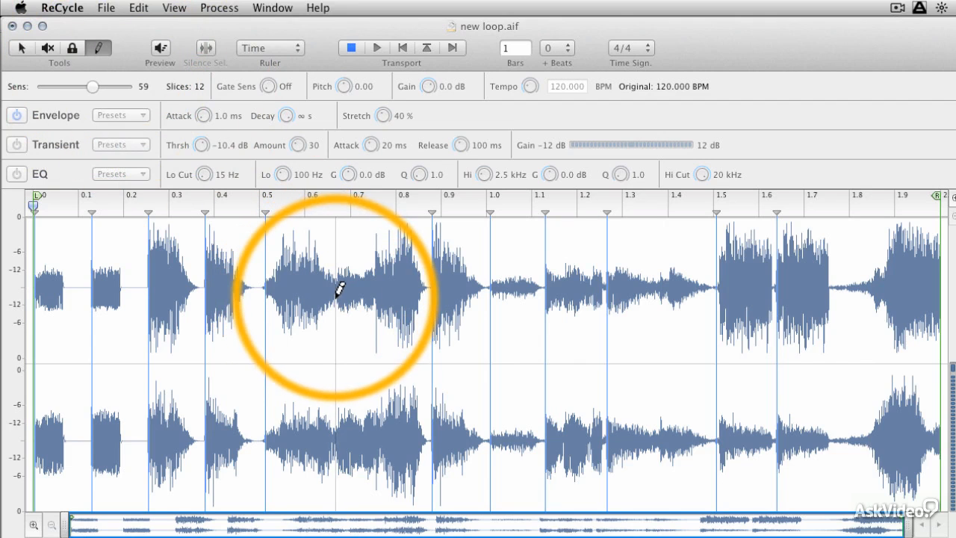
left_click(377, 293)
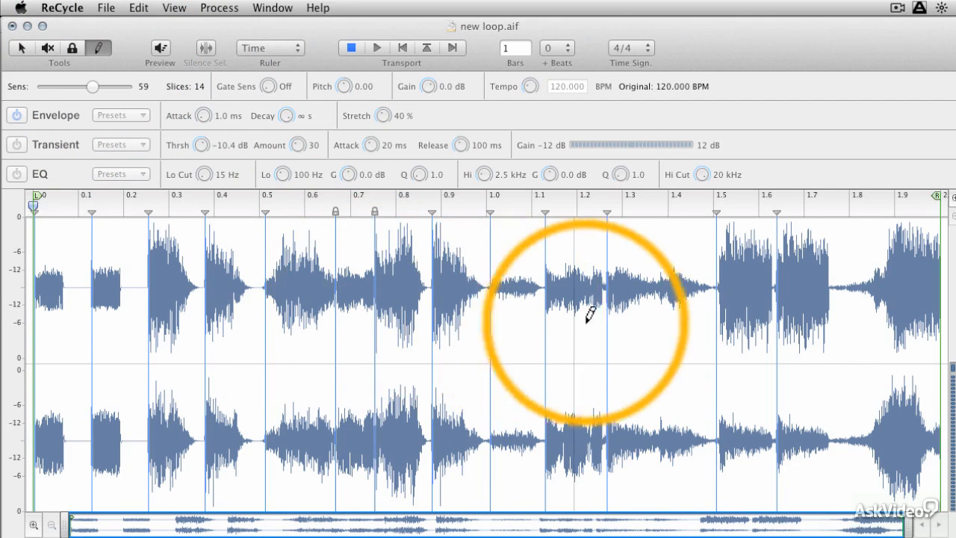
left_click(669, 304)
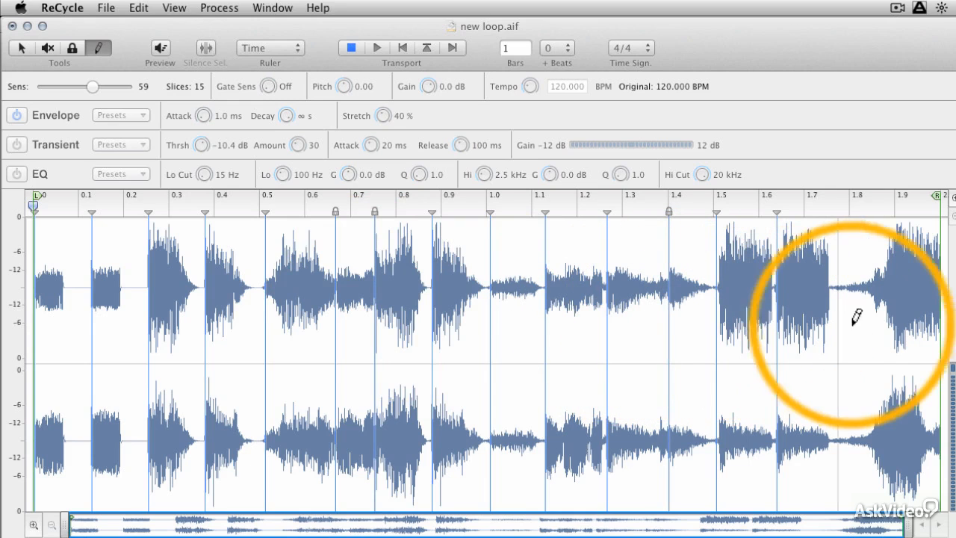
left_click(896, 313)
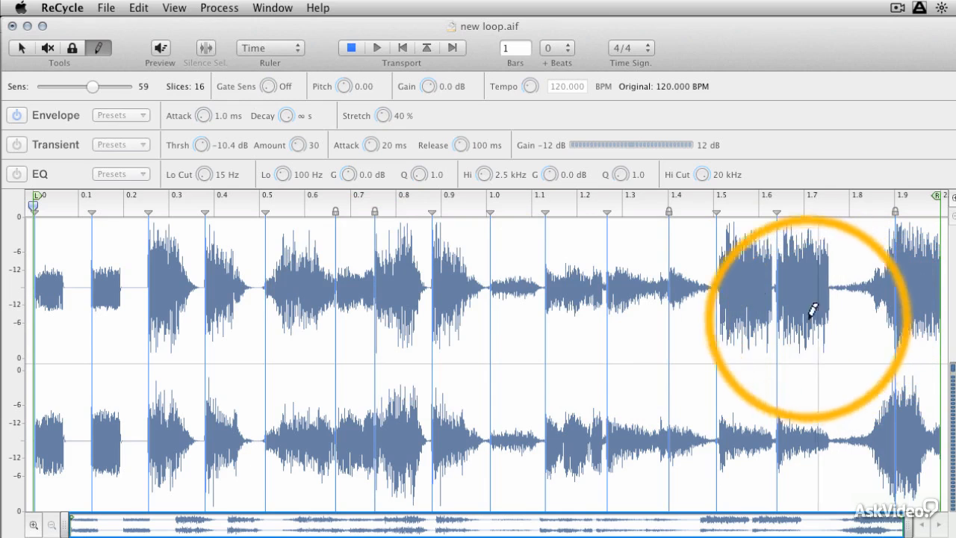
left_click(660, 291)
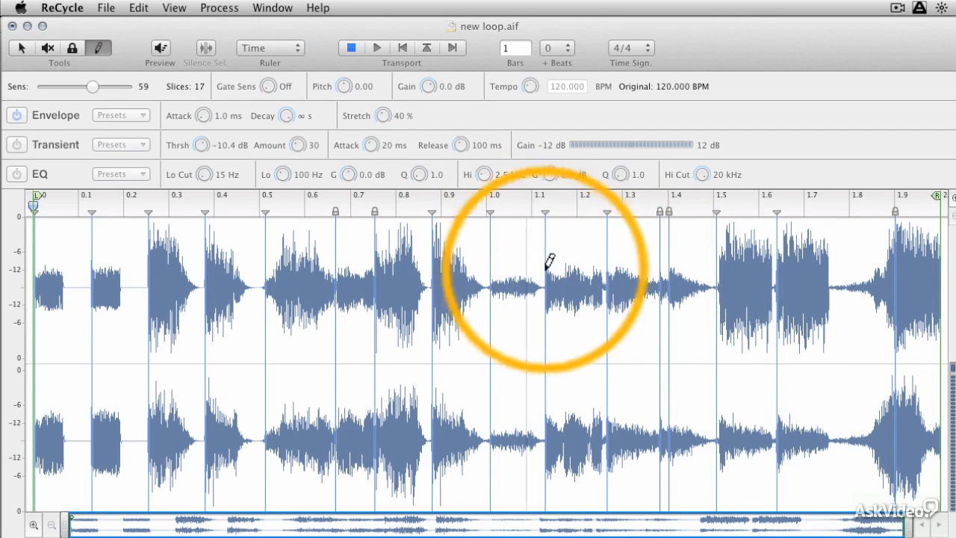
left_click(563, 295)
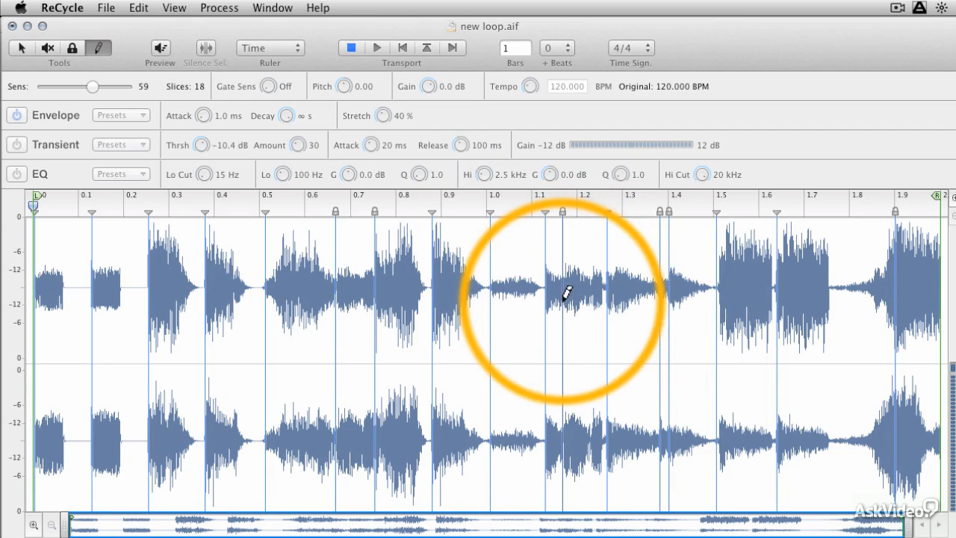
left_click(590, 295)
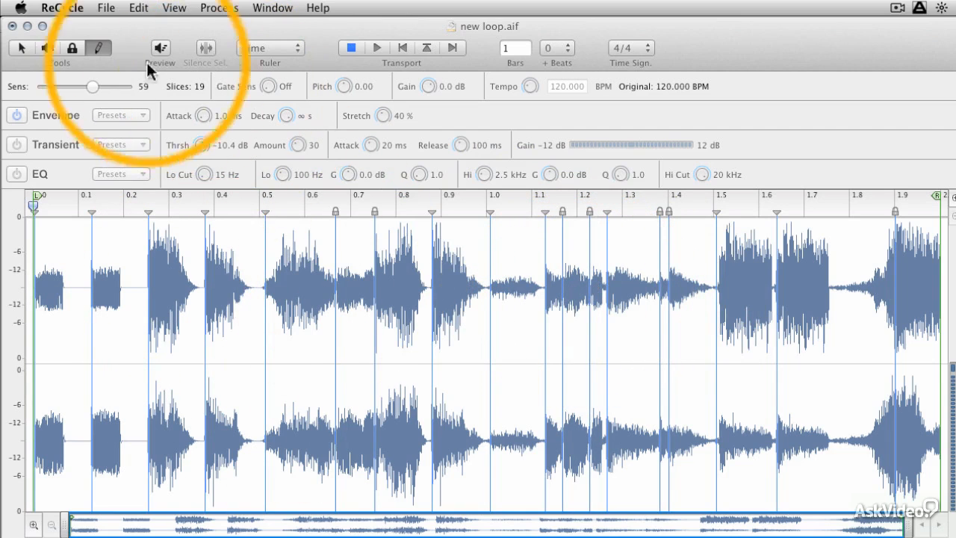
- Play the sliced loop to check it, and stop playback
left_click(376, 48)
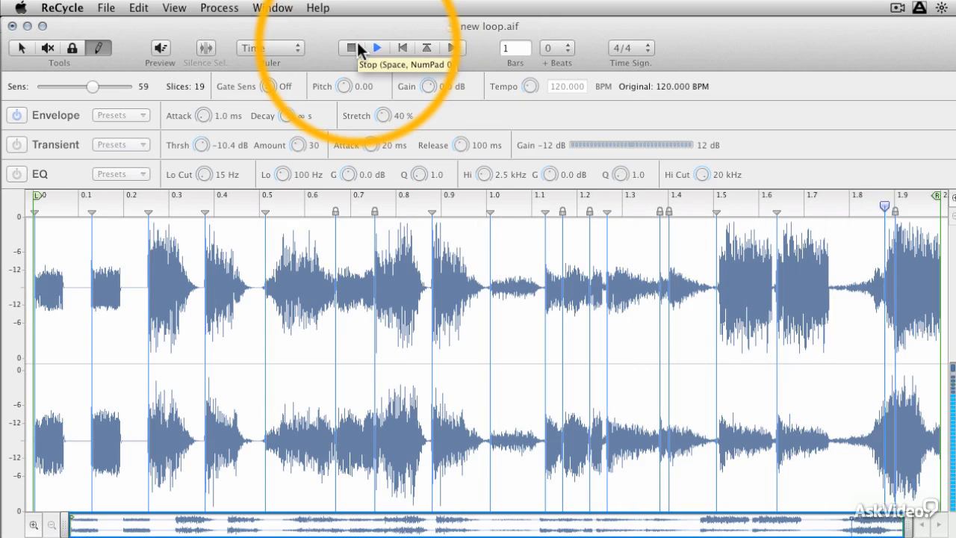
key("space")
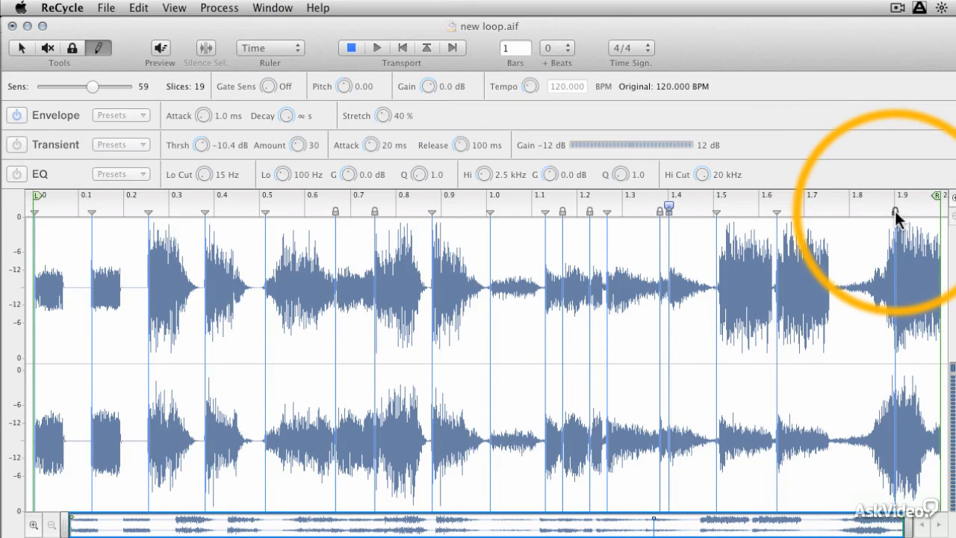
- Delete and redraw the slice marker at about 1.90 seconds, and nudge the marker at about 0.38 seconds slightly earlier
key("Delete")
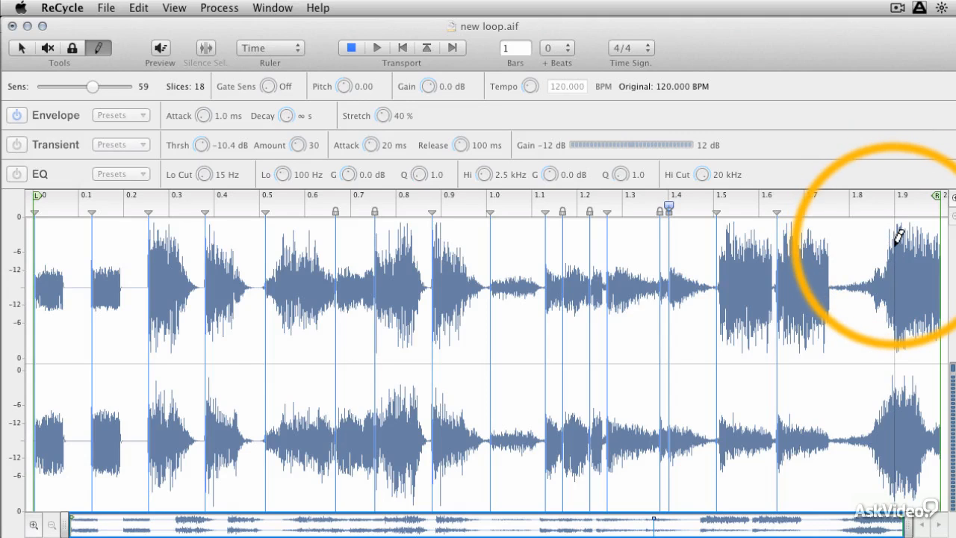
left_click(895, 241)
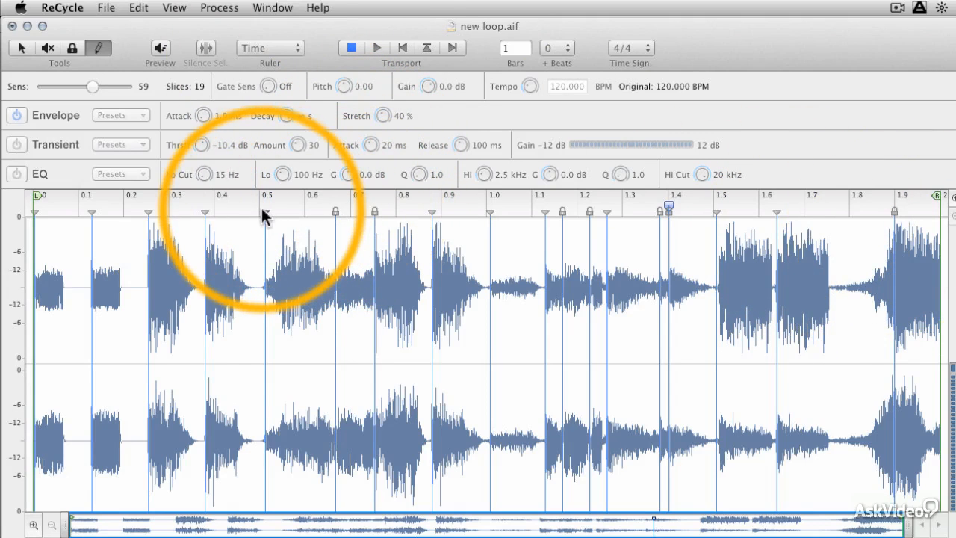
mouse_move(205, 213)
left_mouse_down()
mouse_move(220, 212)
mouse_move(204, 214)
left_mouse_up()
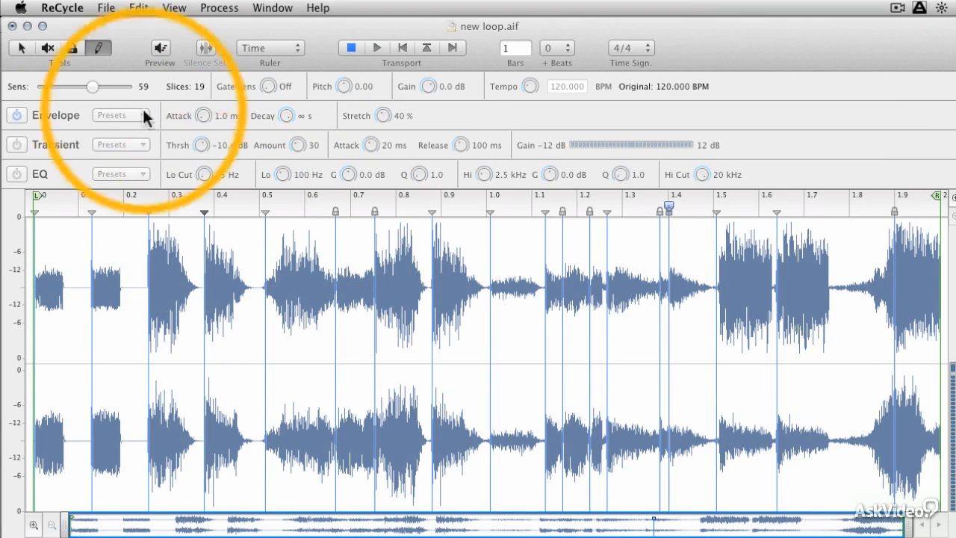
- Audition individual slices one after another through the whole loop with the arrow tool
left_click(21, 48)
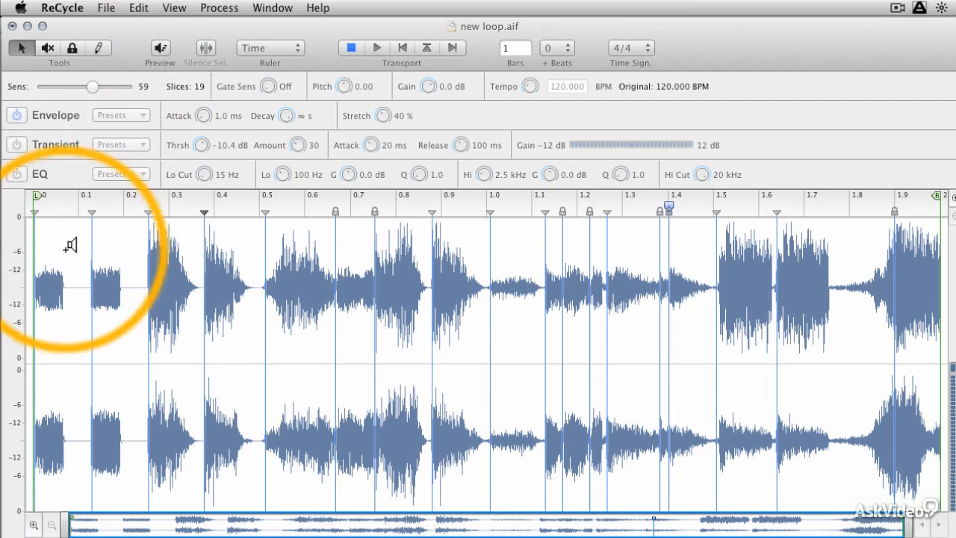
left_click(126, 252)
left_click(160, 264)
left_click(224, 273)
left_click(279, 271)
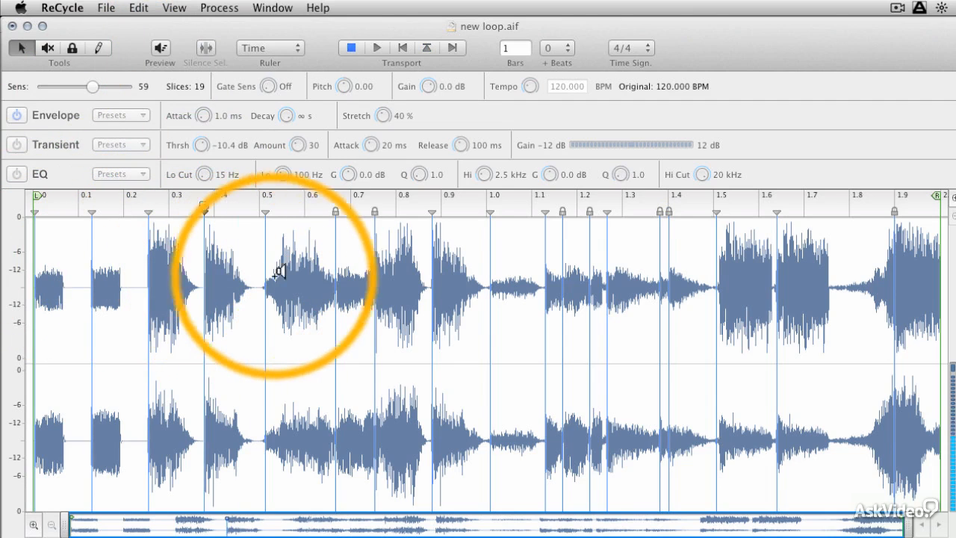
left_click(357, 276)
left_click(391, 277)
left_click(461, 295)
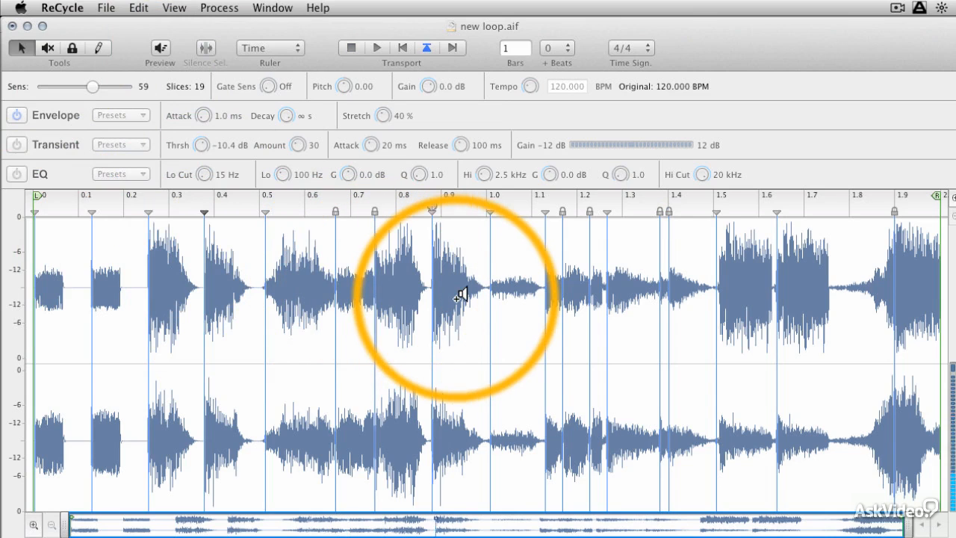
left_click(513, 294)
left_click(554, 297)
left_click(582, 296)
left_click(598, 297)
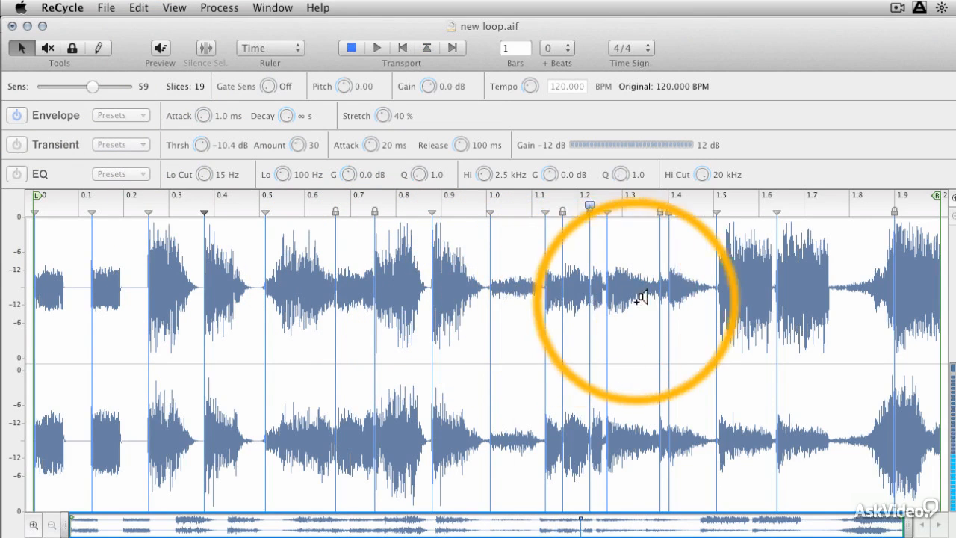
left_click(641, 298)
left_click(685, 303)
left_click(732, 304)
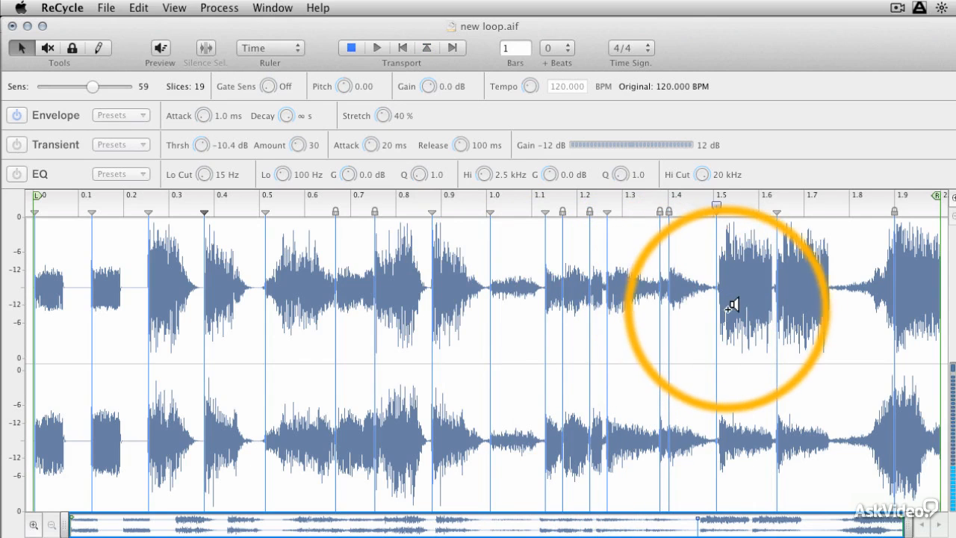
left_click(802, 309)
left_click(924, 306)
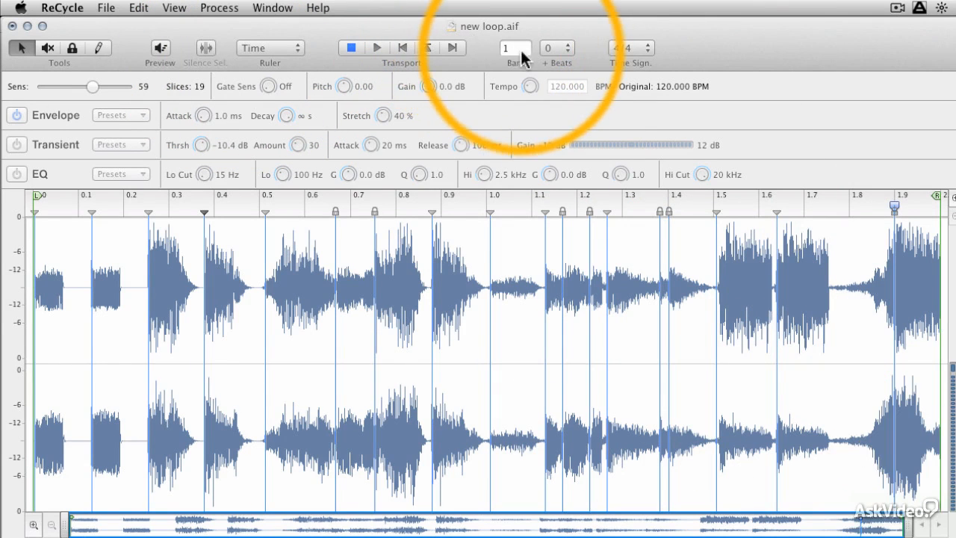
- Turn on Preview, set the Envelope Stretch to 51 %, and save the loop to the Desktop as REX2 file "new loop"
left_click(161, 51)
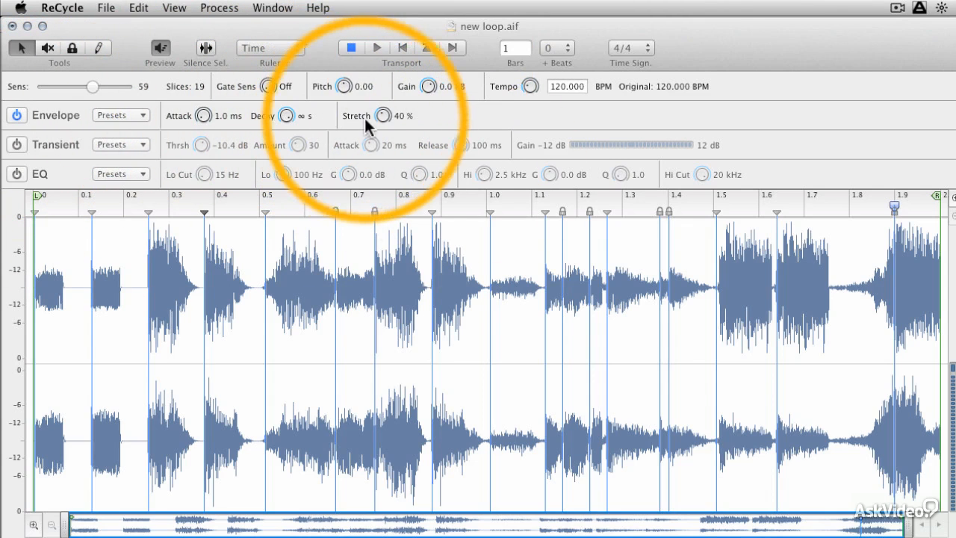
left_click_drag(376, 112, 375, 93)
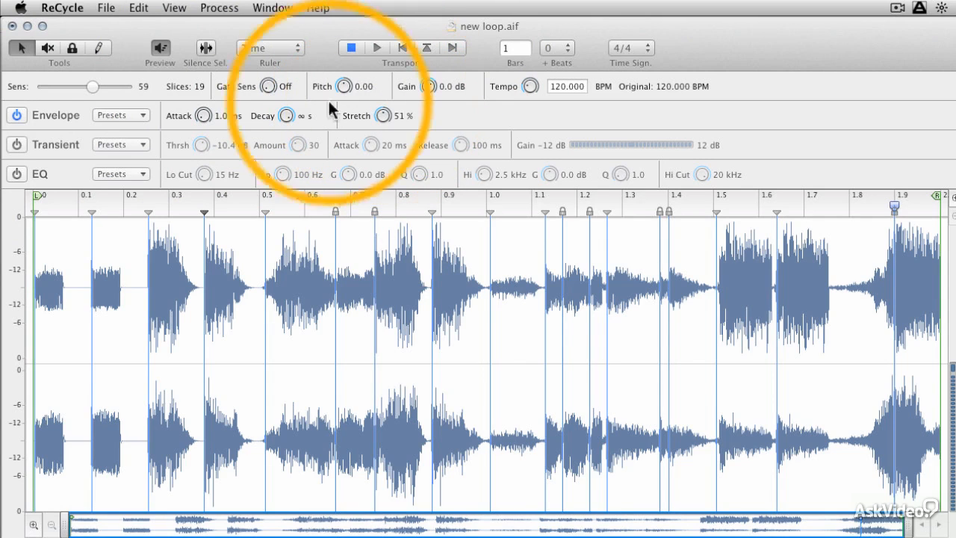
left_click(106, 8)
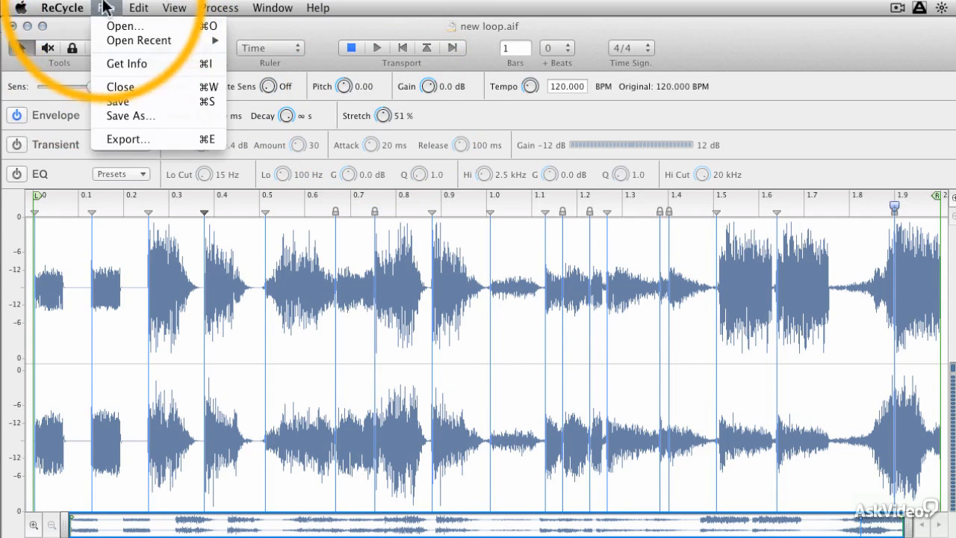
left_click(120, 119)
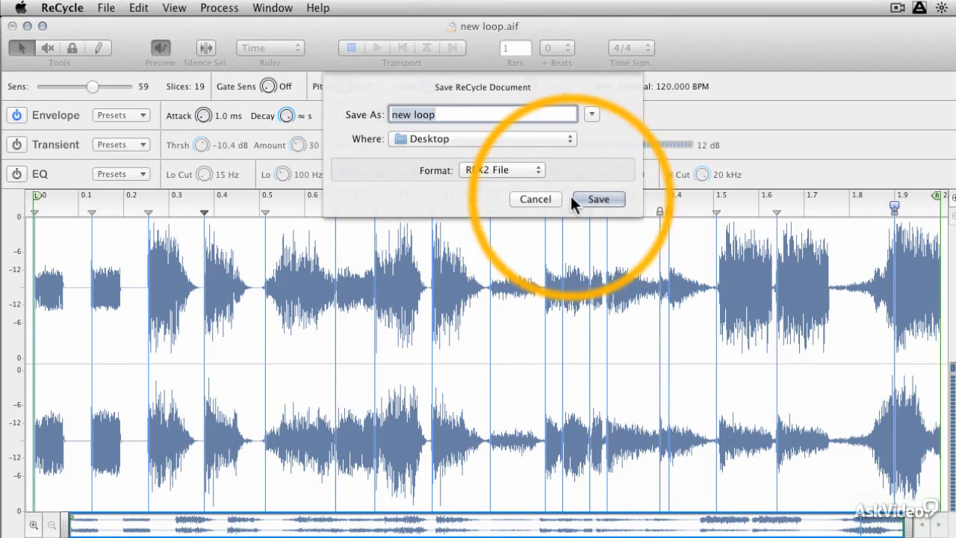
left_click(598, 199)
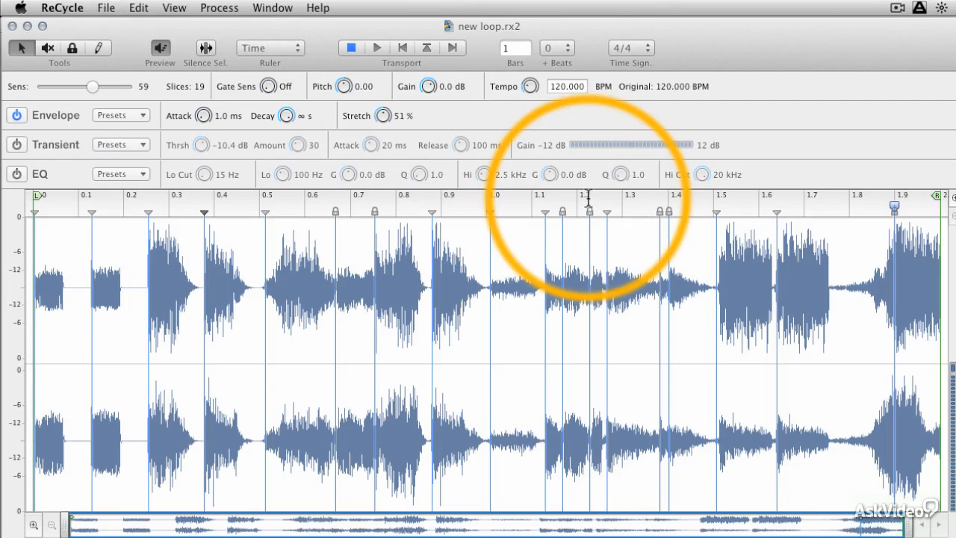
- Minimize the sliced loop's window, switch to Reason, and mute Audio Tracks 1, 2 and 3
double_click(509, 23)
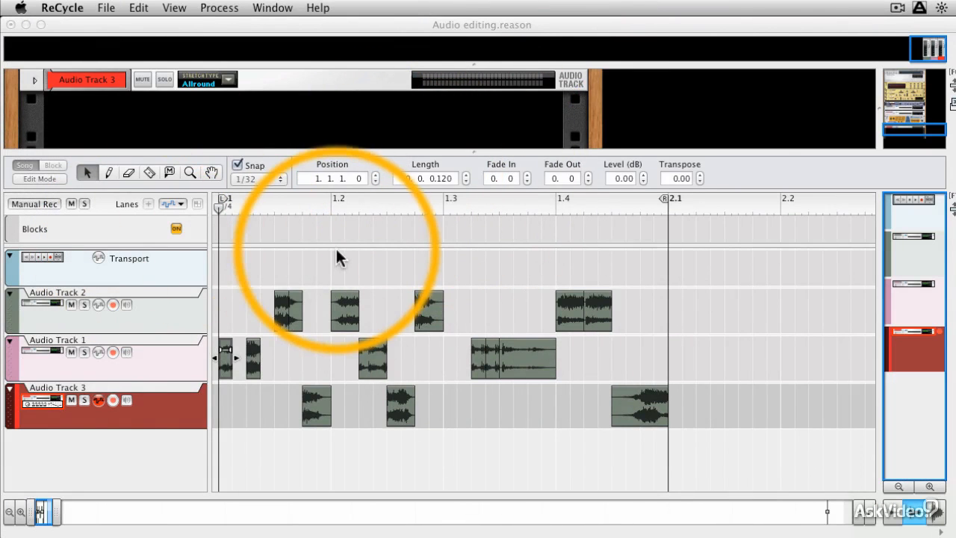
left_click(73, 402)
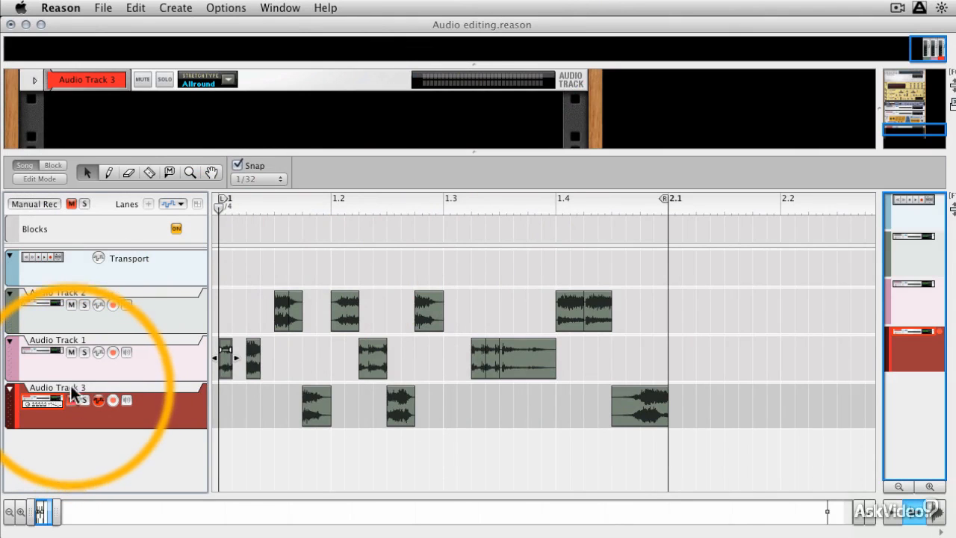
left_click(71, 352)
left_click(71, 304)
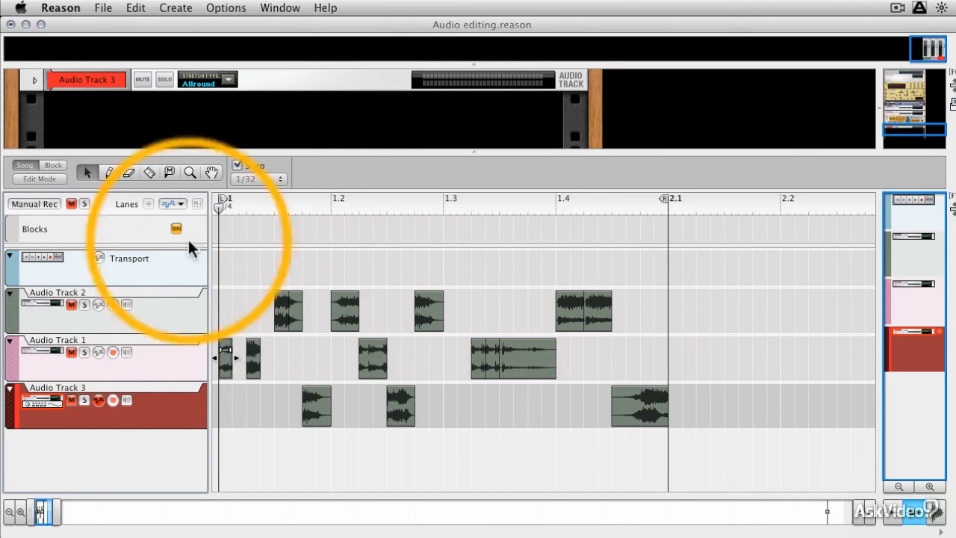
- Enlarge the rack area, create a Dr. Octo Rex below Audio Track 3, and reset it to an empty patch
left_click_drag(298, 151, 282, 489)
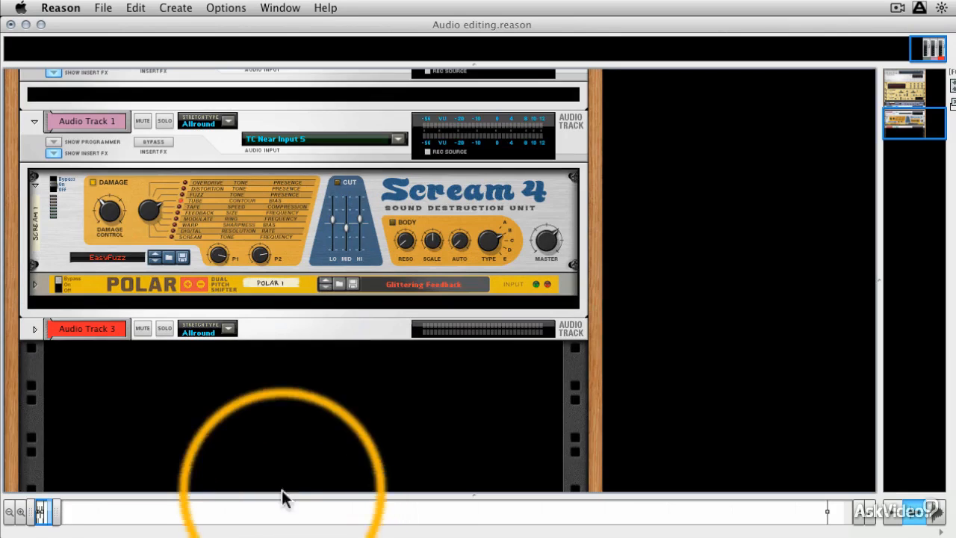
right_click(186, 390)
mouse_move(249, 475)
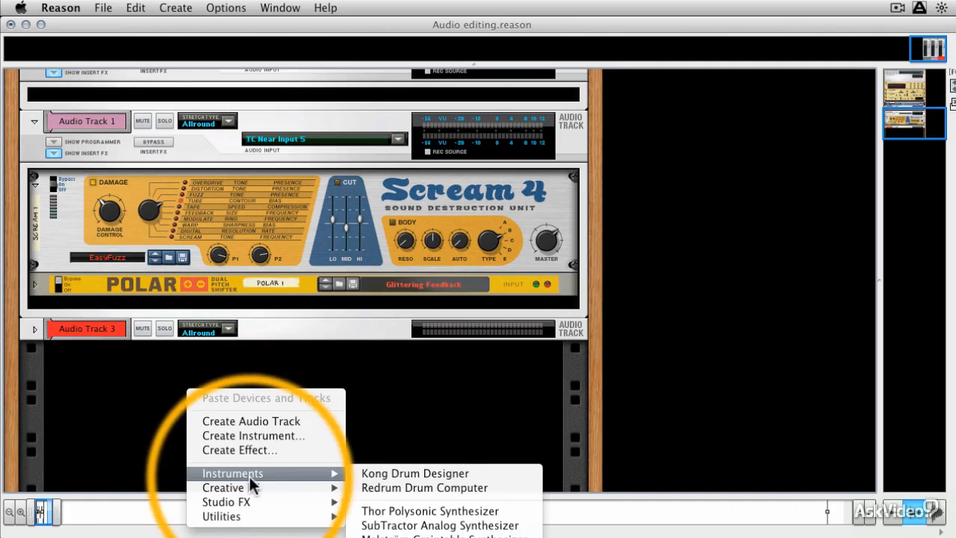
left_click(423, 532)
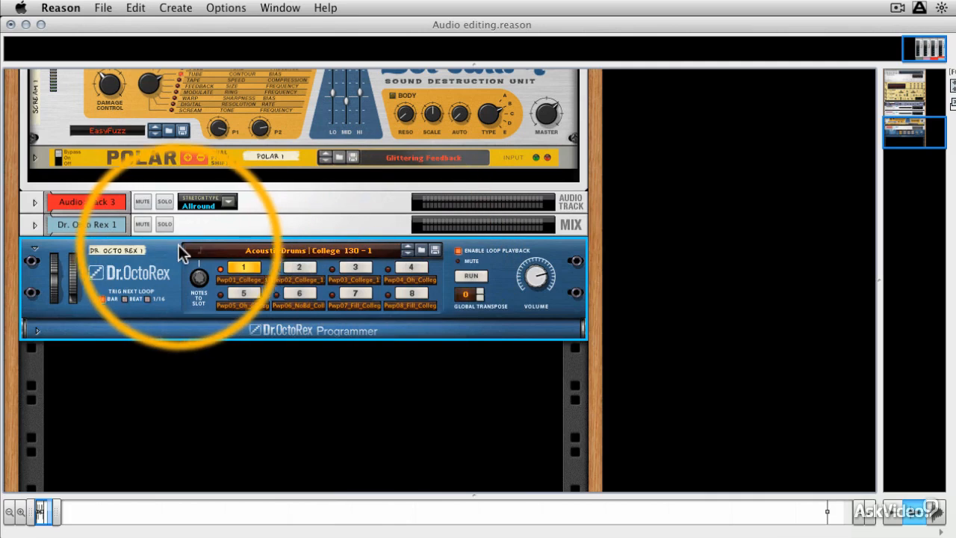
right_click(171, 252)
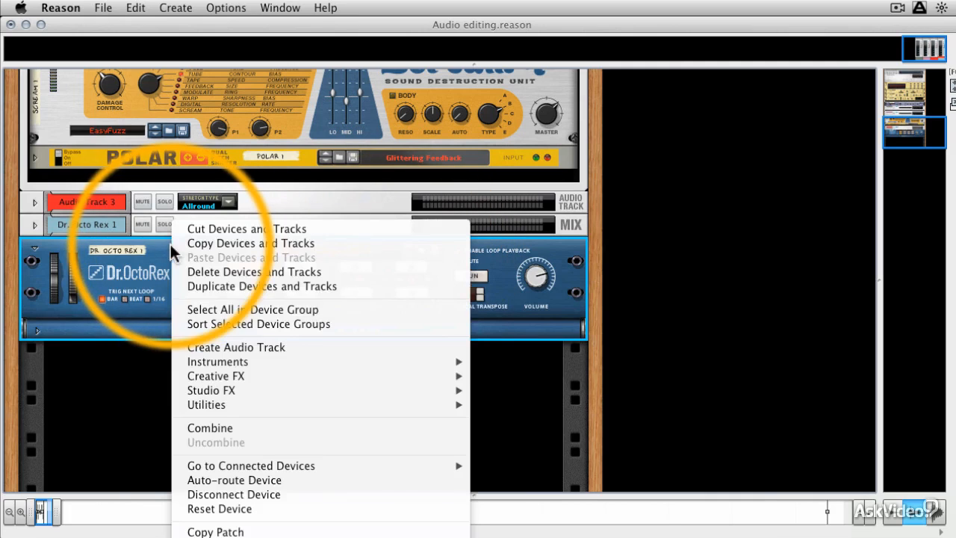
left_click(227, 509)
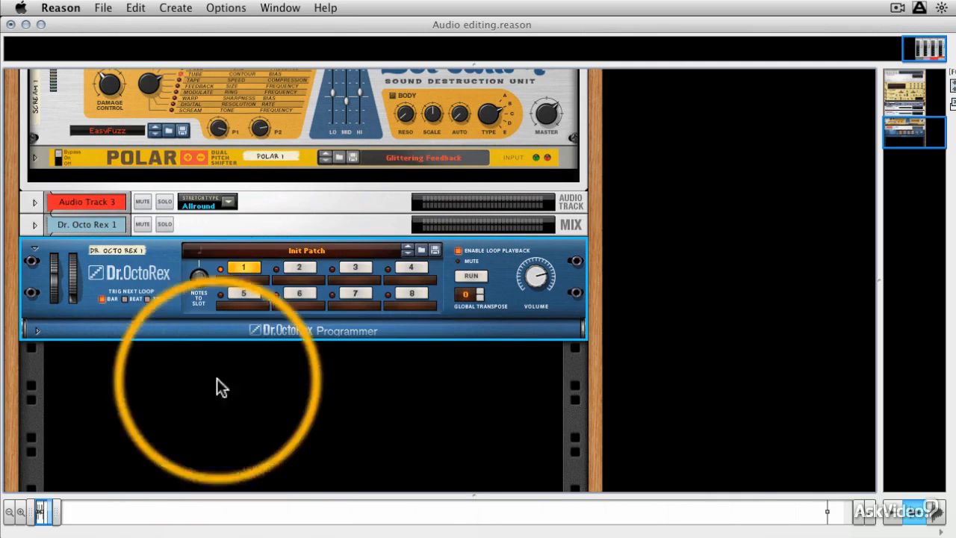
- Unfold the Dr. Octo Rex programmer and load new loop.rx2 from the Desktop into slot 1
left_click(37, 331)
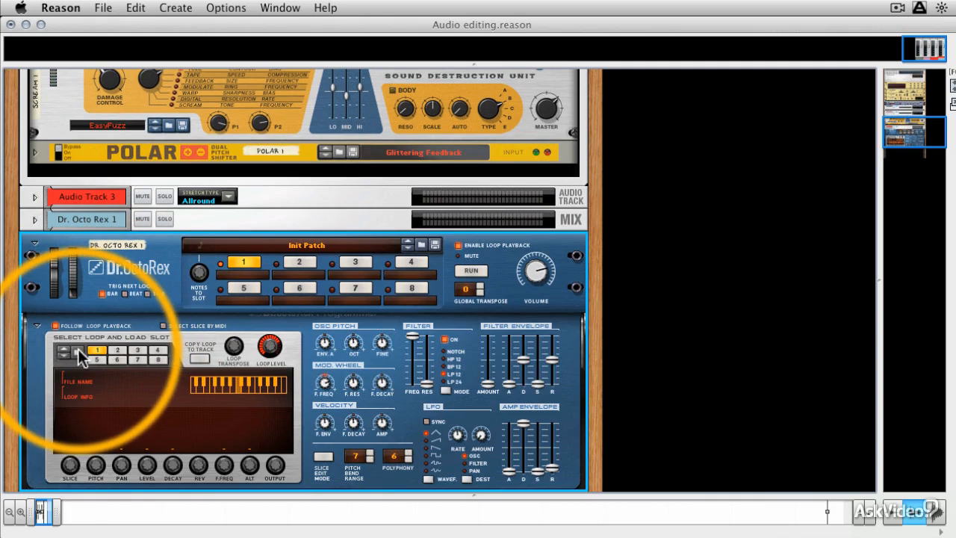
left_click(77, 352)
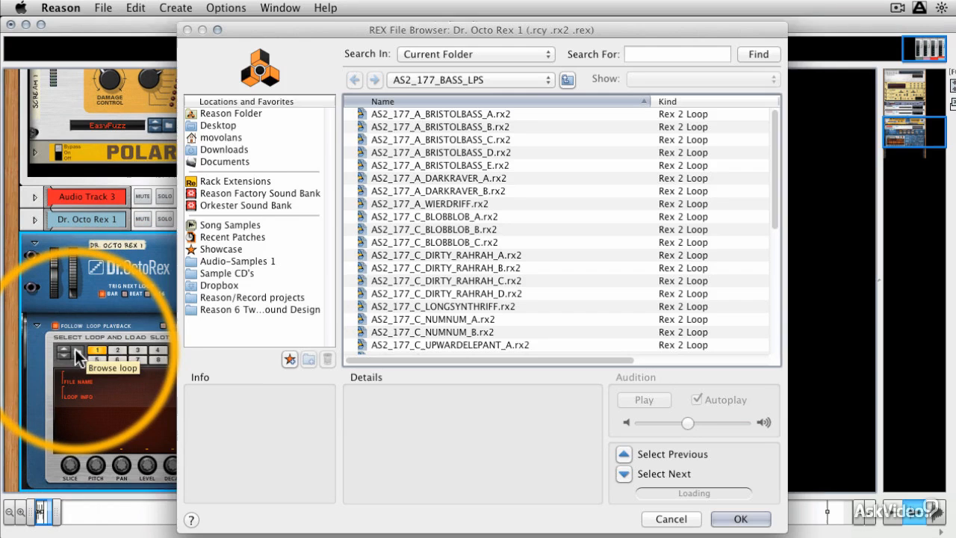
left_click(232, 125)
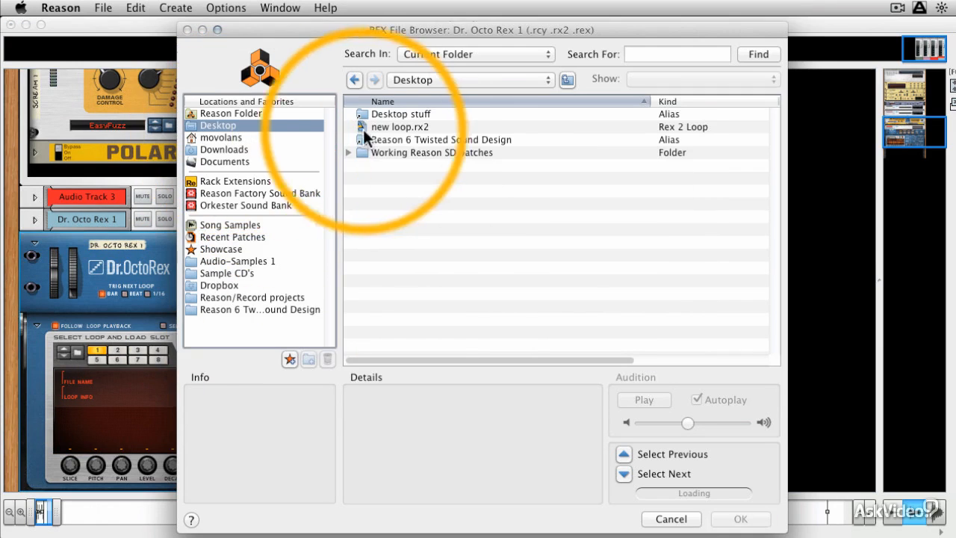
left_click(376, 126)
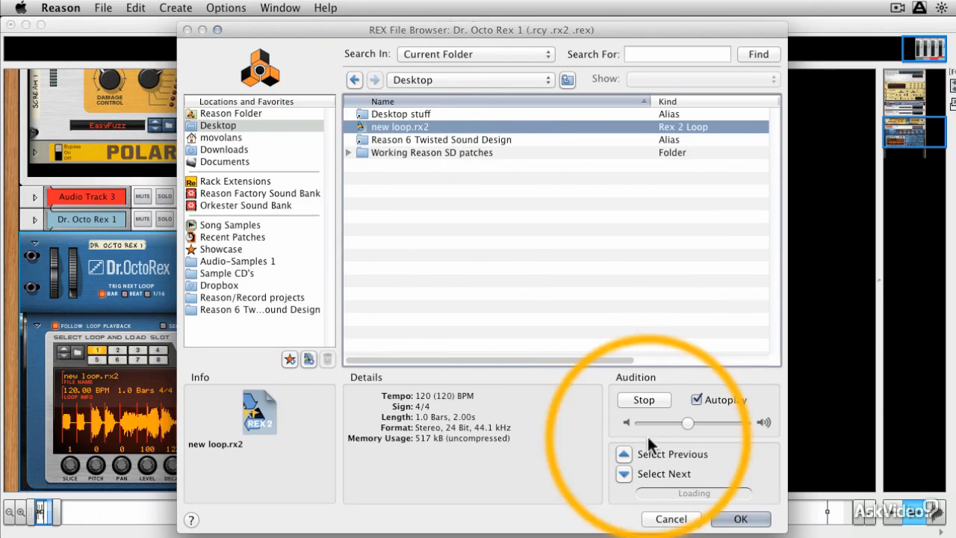
left_click(740, 518)
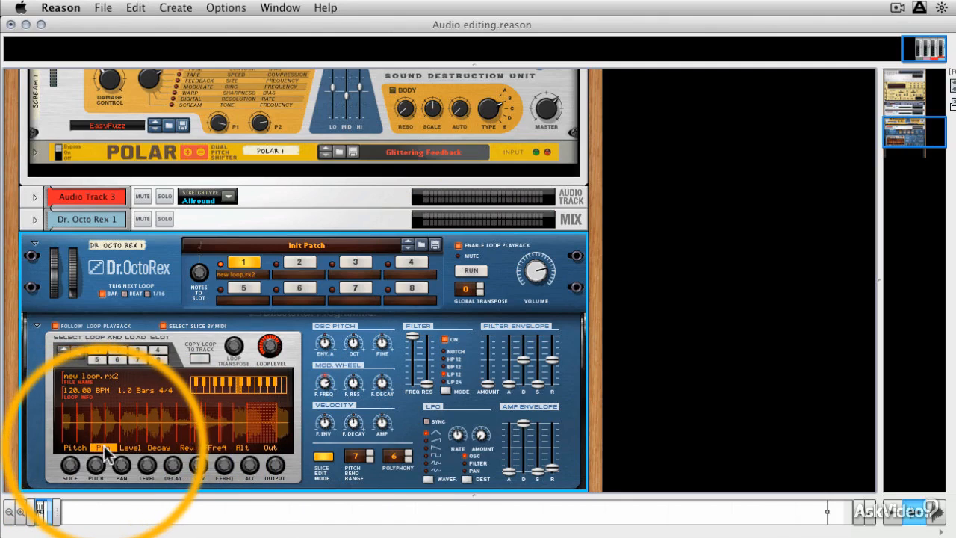
- Draw alternating pan values across the loop's slices in the slice edit display, and stop playback
mouse_move(79, 403)
left_mouse_down()
mouse_move(81, 420)
mouse_move(115, 401)
mouse_move(122, 418)
mouse_move(142, 420)
mouse_move(159, 409)
mouse_move(194, 421)
mouse_move(216, 407)
mouse_move(215, 423)
mouse_move(222, 405)
mouse_move(250, 407)
mouse_move(263, 388)
mouse_move(289, 433)
left_mouse_up()
left_click(97, 415)
left_click(110, 431)
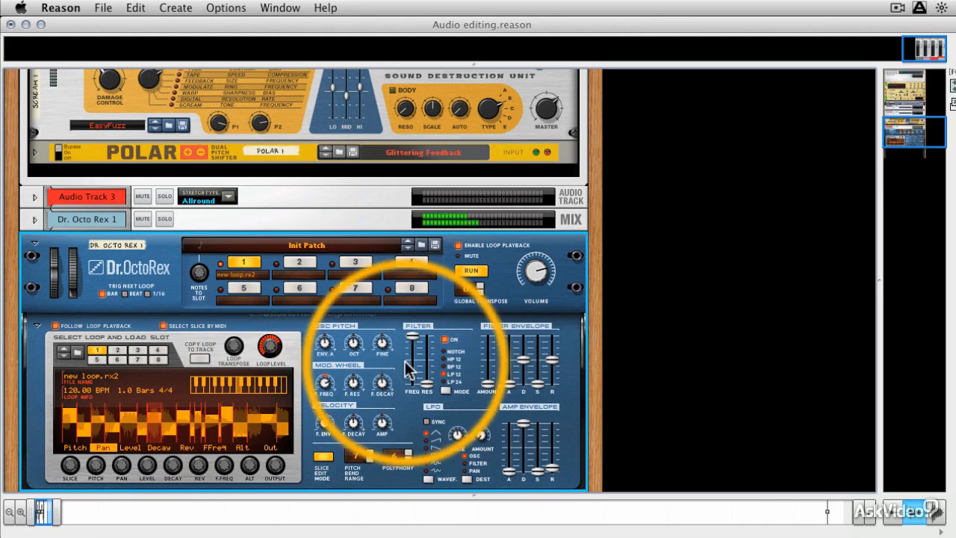
key("space")
- Reverse the last slice and one slice just before the loop's midpoint, and play the loop to check them
left_click(186, 448)
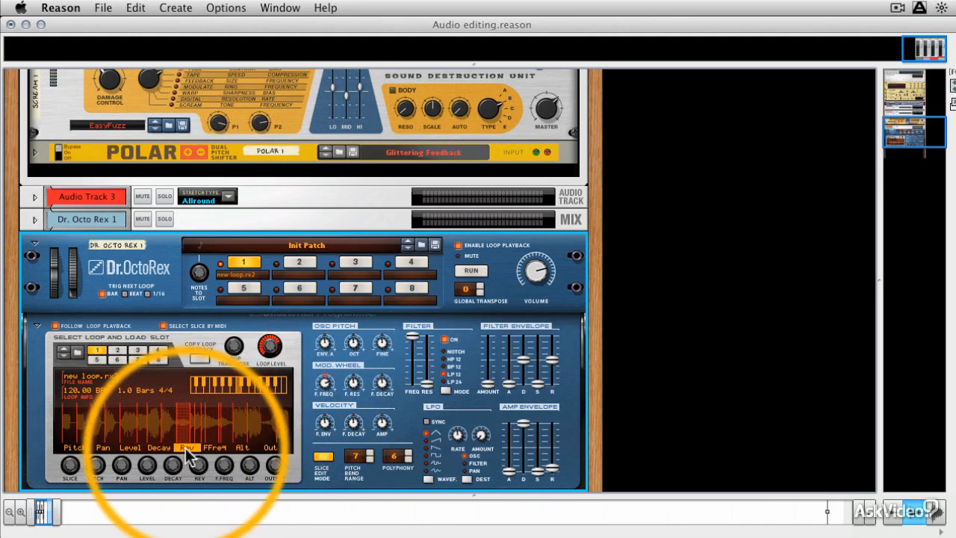
left_click(287, 417)
left_click(164, 415)
key("space")
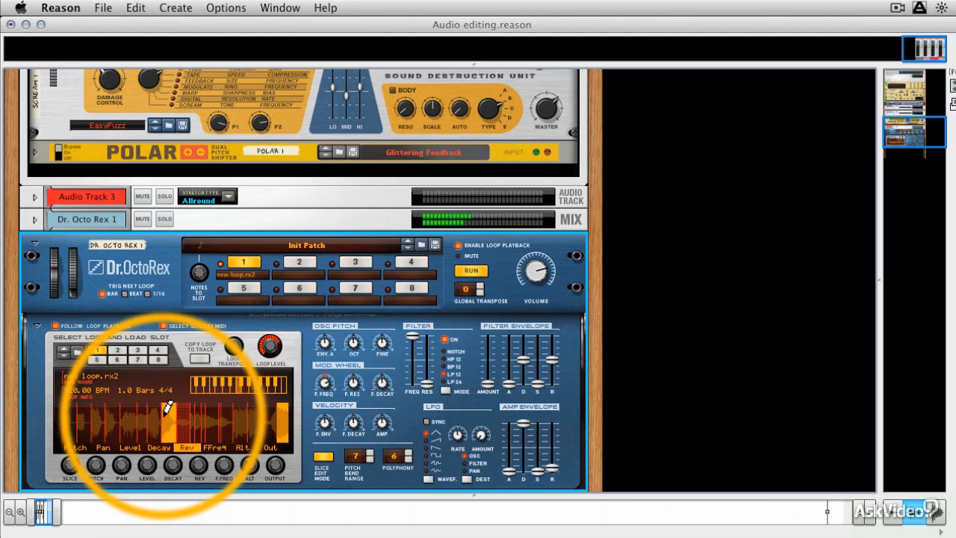
key("space")
- Draw varying filter frequency (FFreq) values across all slices of the loop
left_click(215, 447)
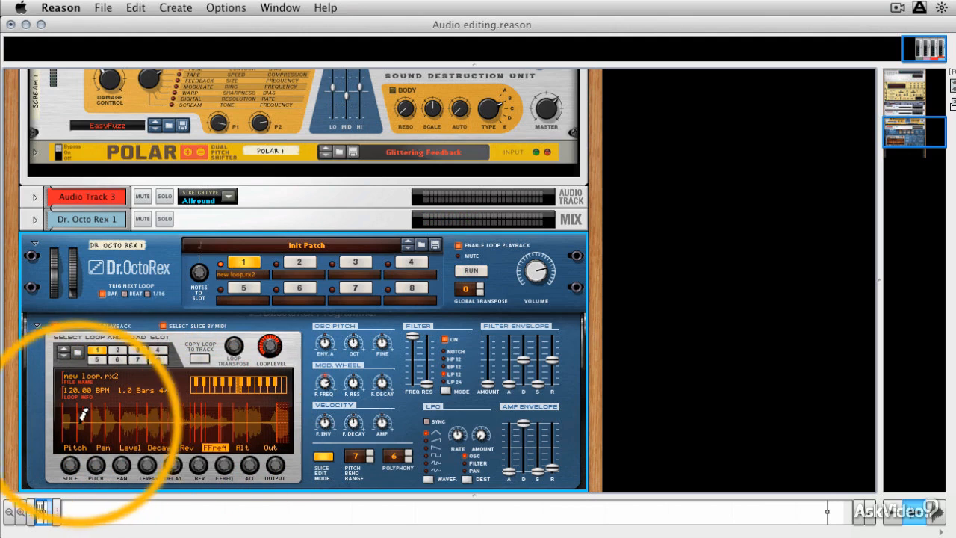
left_click(67, 415)
mouse_move(68, 407)
left_mouse_down()
mouse_move(80, 425)
mouse_move(103, 406)
mouse_move(114, 422)
mouse_move(134, 419)
mouse_move(151, 399)
mouse_move(186, 392)
mouse_move(175, 421)
mouse_move(202, 415)
mouse_move(221, 375)
mouse_move(187, 415)
mouse_move(252, 420)
mouse_move(263, 408)
left_mouse_up()
- During playback, lower the filter frequency slightly, raise the resonance, set the filter envelope amount to 81, and shorten its decay
key("space")
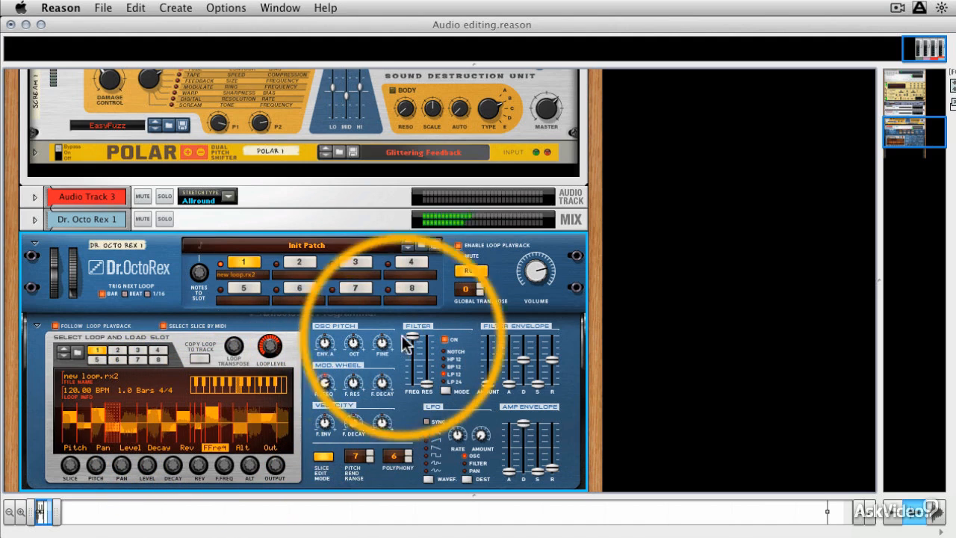
left_click_drag(412, 335, 427, 363)
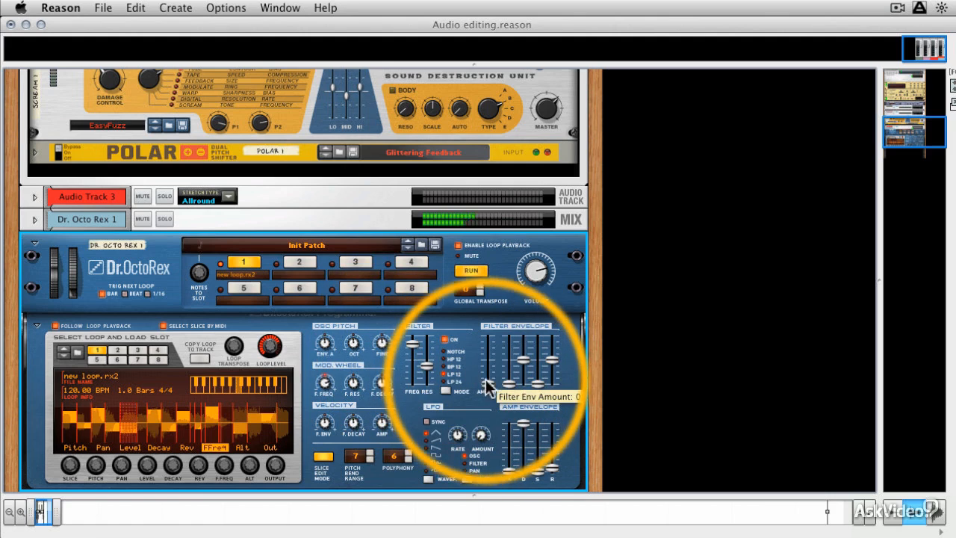
left_click_drag(487, 384, 523, 373)
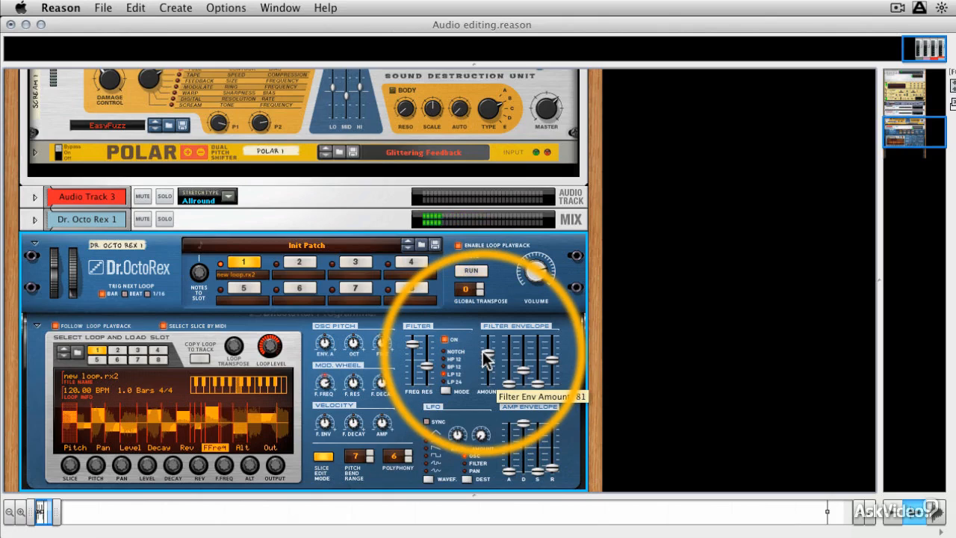
- Add a Scream 4 Distortion effect to the Dr. Octo Rex
scroll(484, 358, "down", 5)
right_click(304, 291)
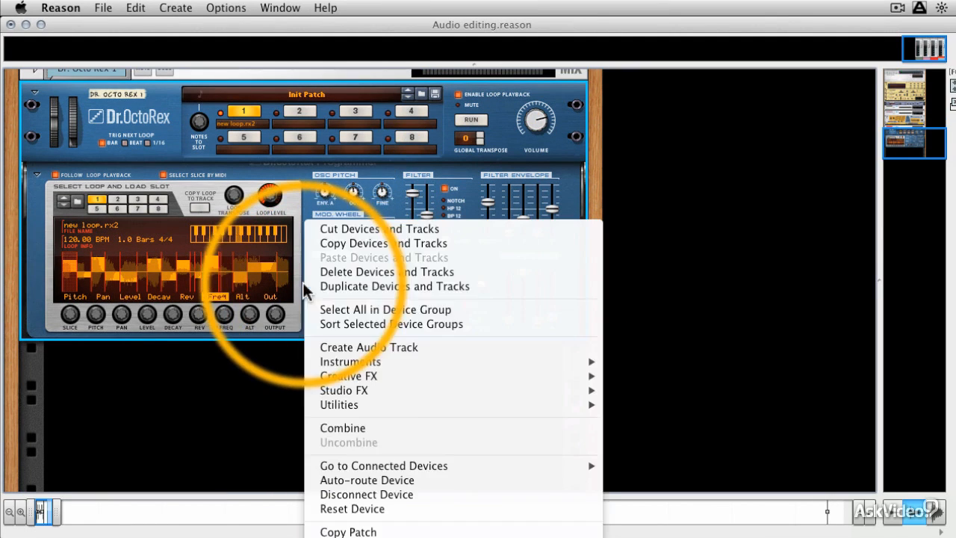
mouse_move(411, 392)
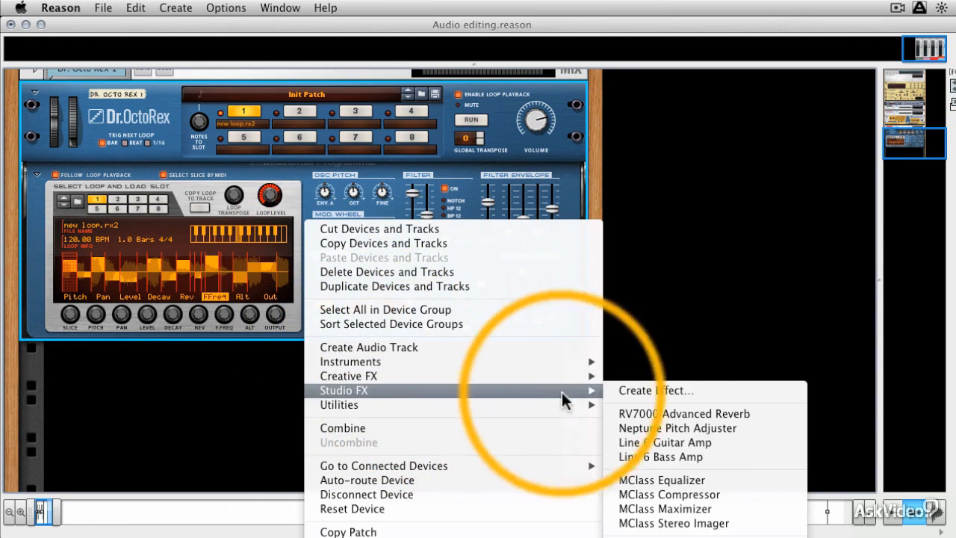
mouse_move(525, 376)
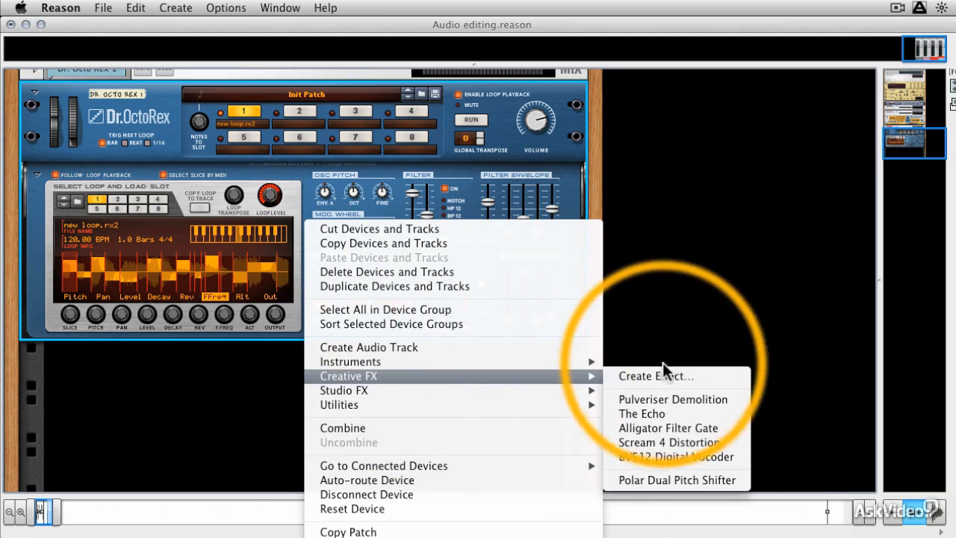
left_click(683, 443)
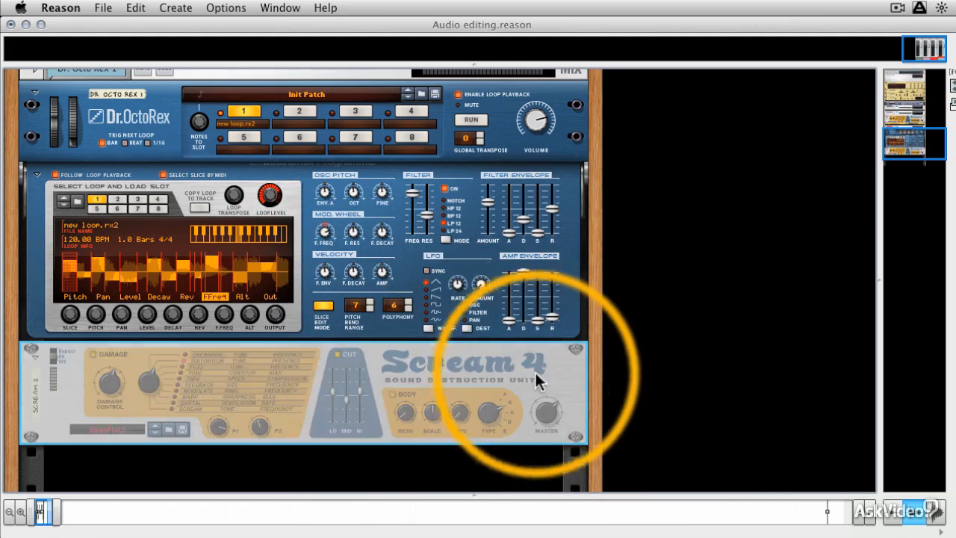
- Add The Echo after the Scream 4 and load its MultiPanning Delays patch
right_click(553, 389)
mouse_move(628, 468)
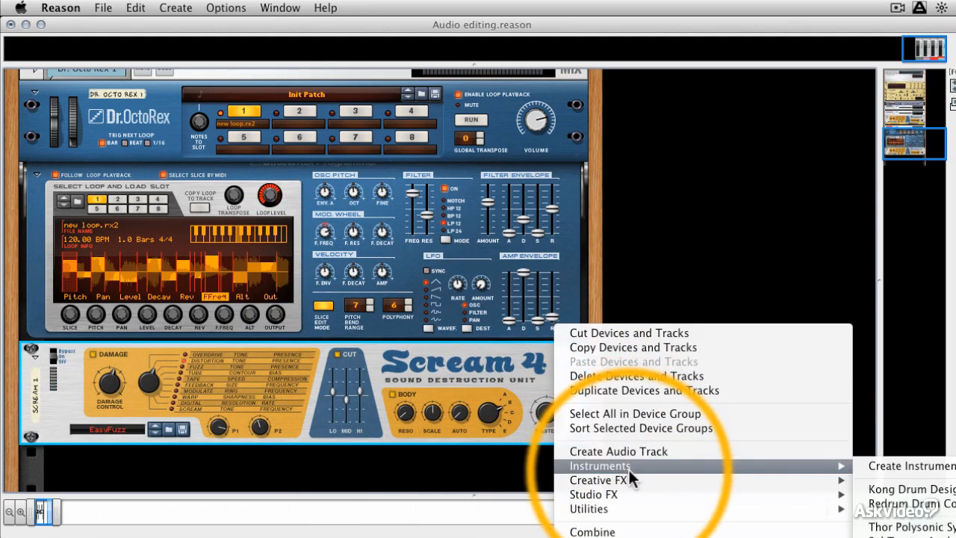
mouse_move(650, 494)
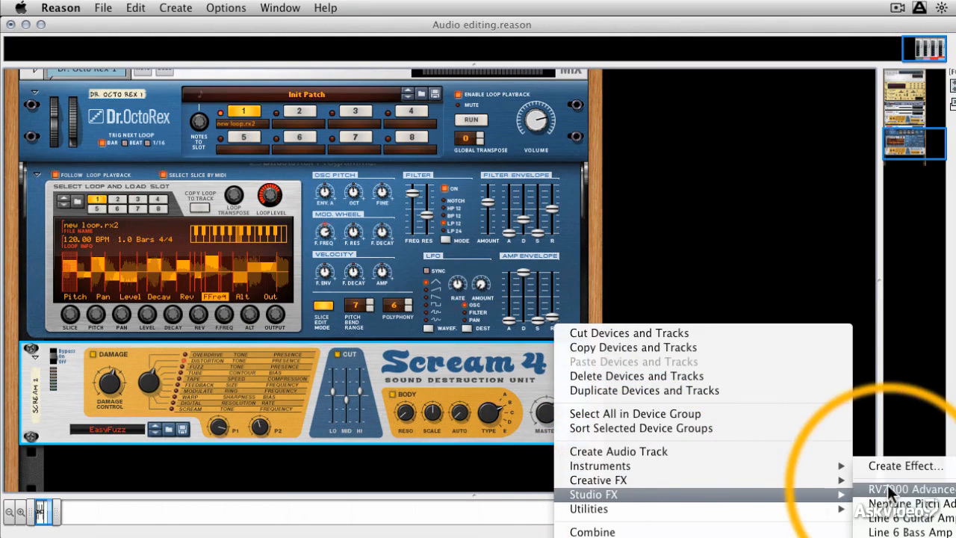
mouse_move(829, 480)
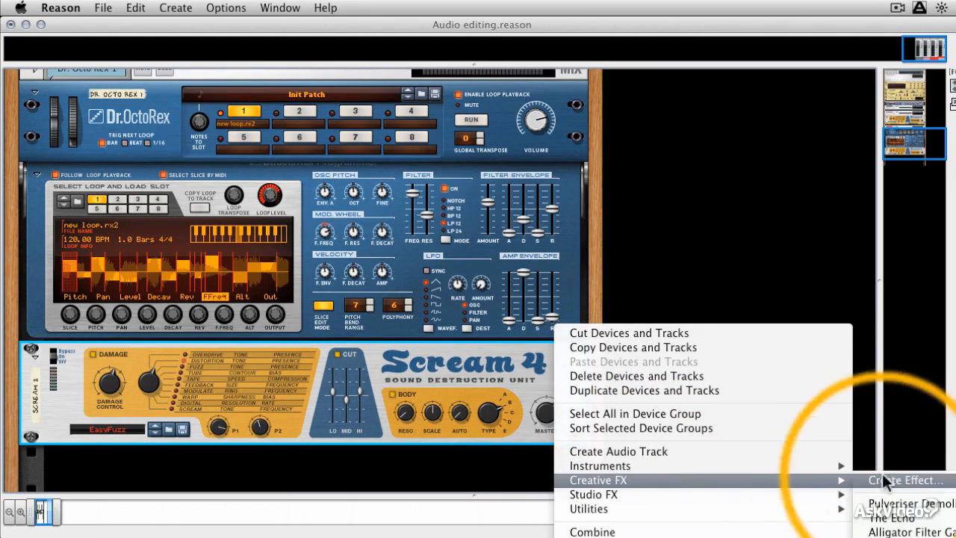
left_click(916, 513)
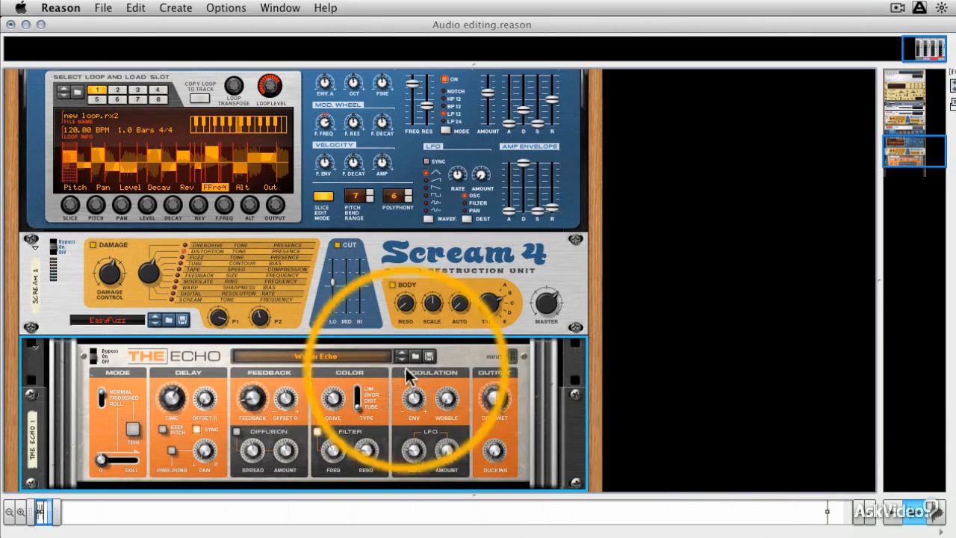
left_click(370, 354)
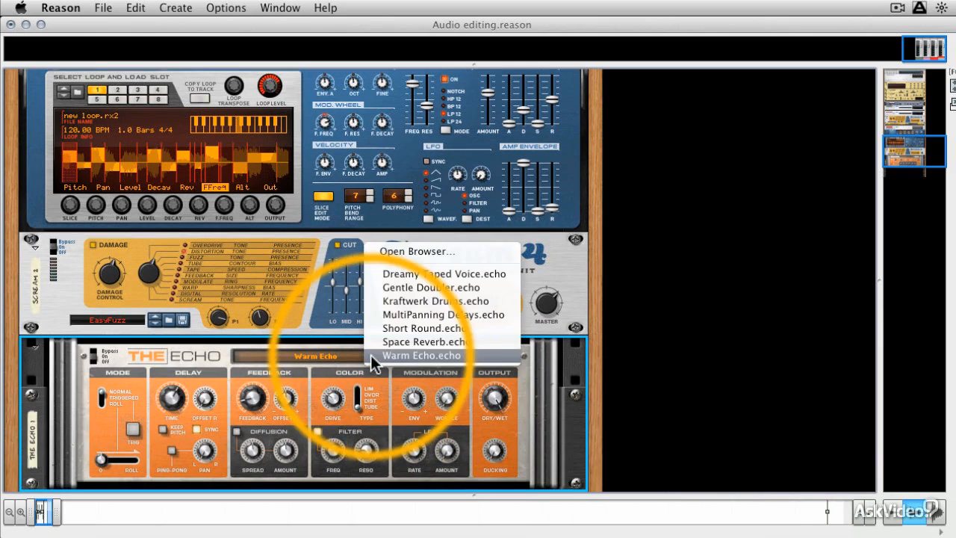
left_click(422, 314)
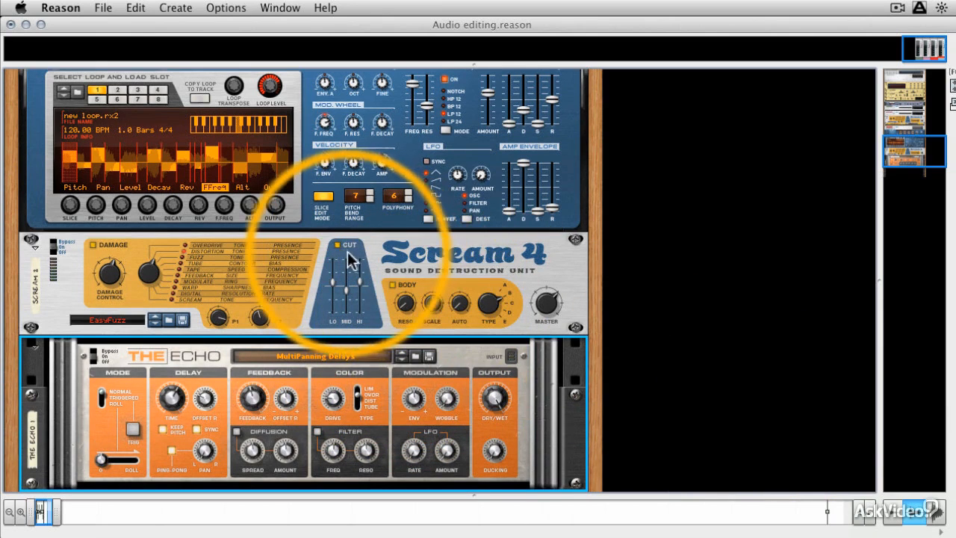
- While the loop plays, switch the Scream 4 damage type to Tube, set its master level to 121, and adjust The Echo's dry/wet balance
left_click(392, 285)
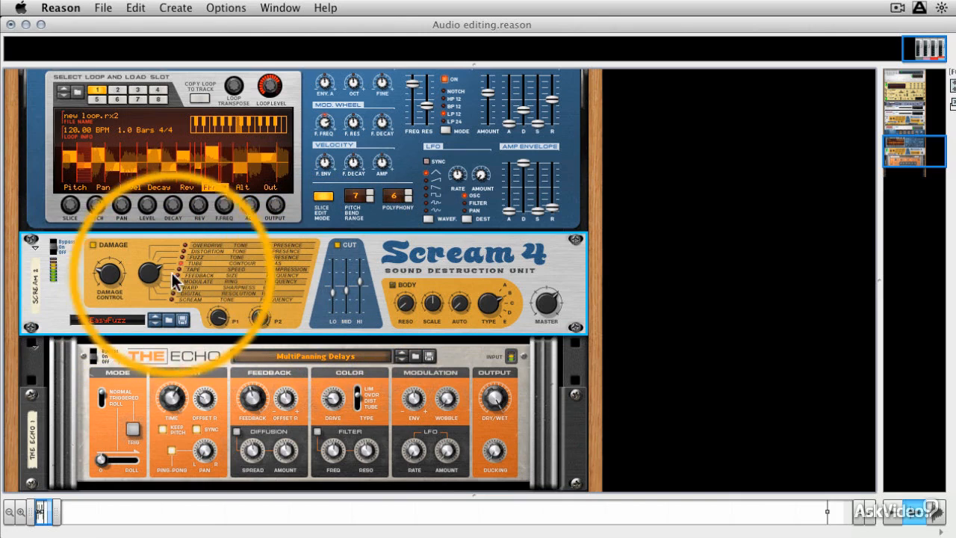
left_click(506, 410)
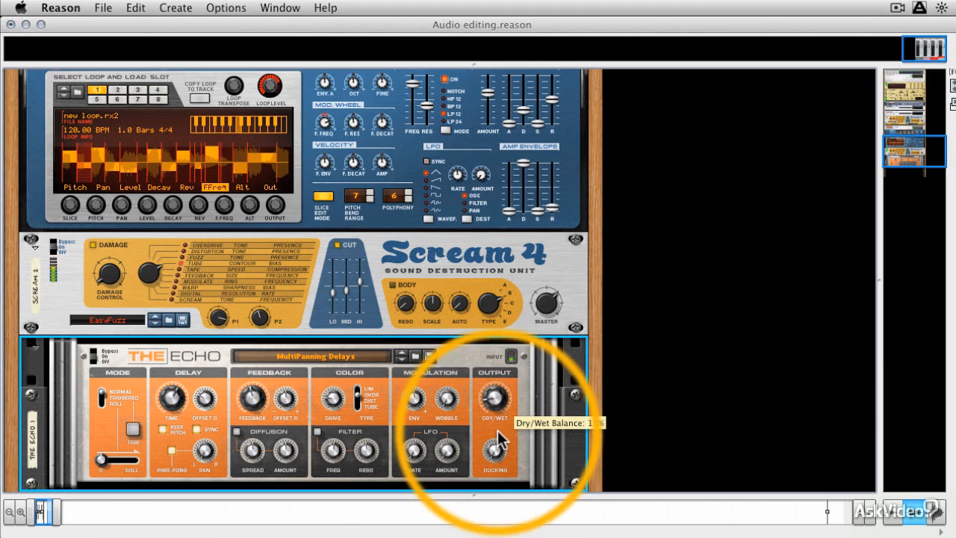
left_click(547, 304)
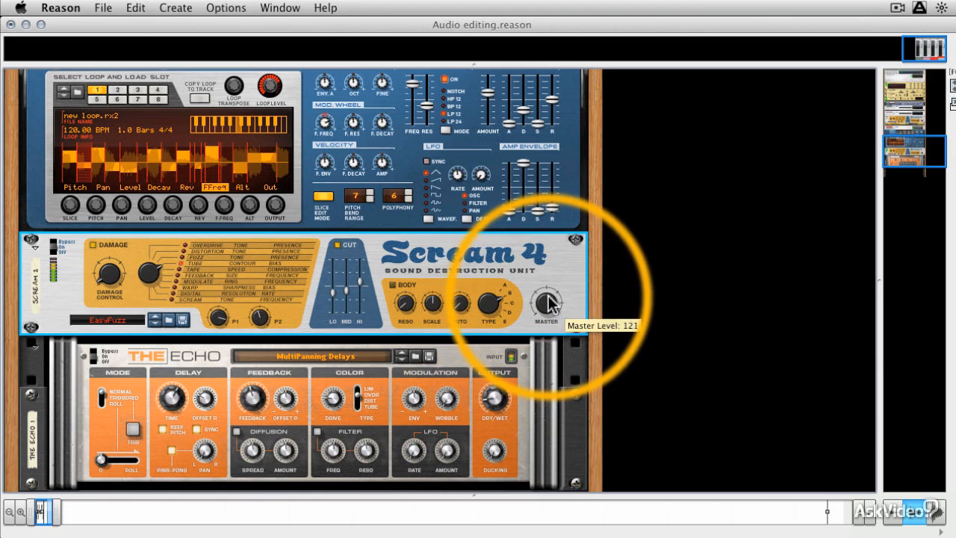
left_click(493, 402)
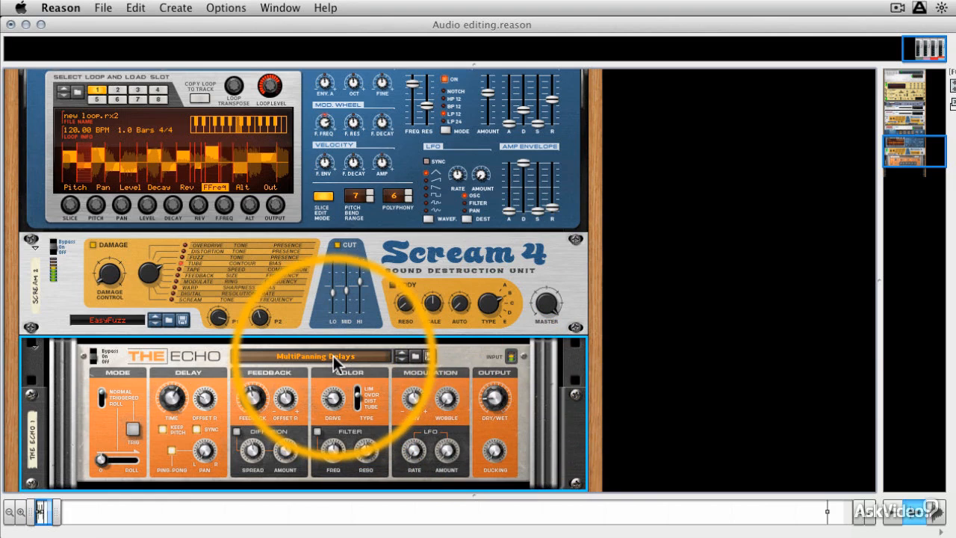
- Turn on The Echo's filter section and set its ducking to 35% while fine-tuning the Scream 4 damage and master levels
left_click(116, 274)
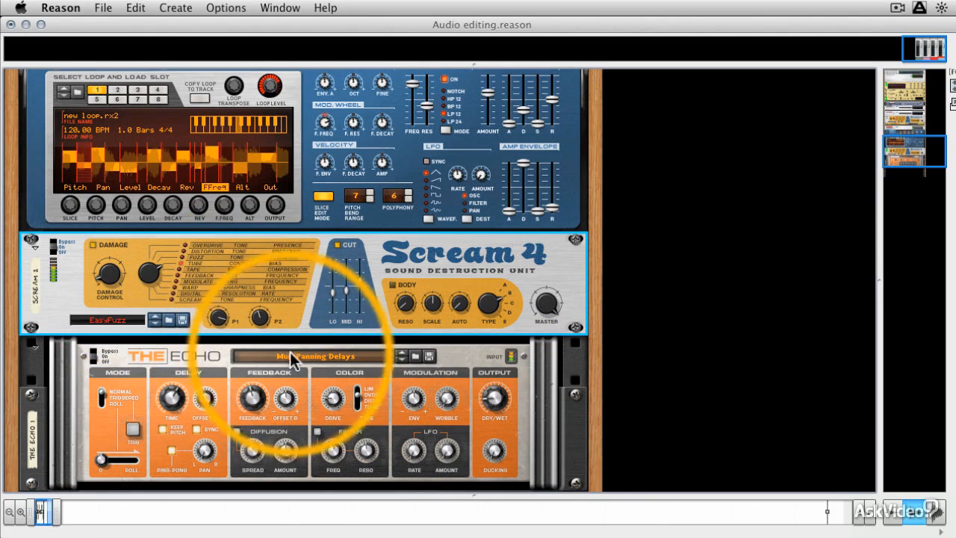
mouse_move(334, 449)
left_mouse_down()
mouse_move(333, 396)
mouse_move(333, 448)
left_mouse_up()
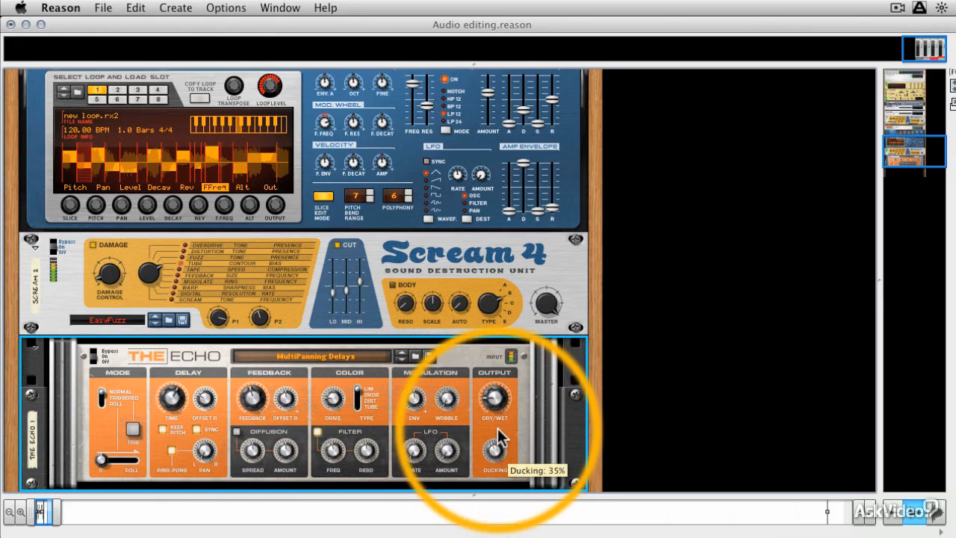
left_click(543, 293)
- Lower the Dr. Octo Rex filter frequency to 40, set the Scream 4 high cut to -2, and stop the loop playback
scroll(543, 293, "up", 3)
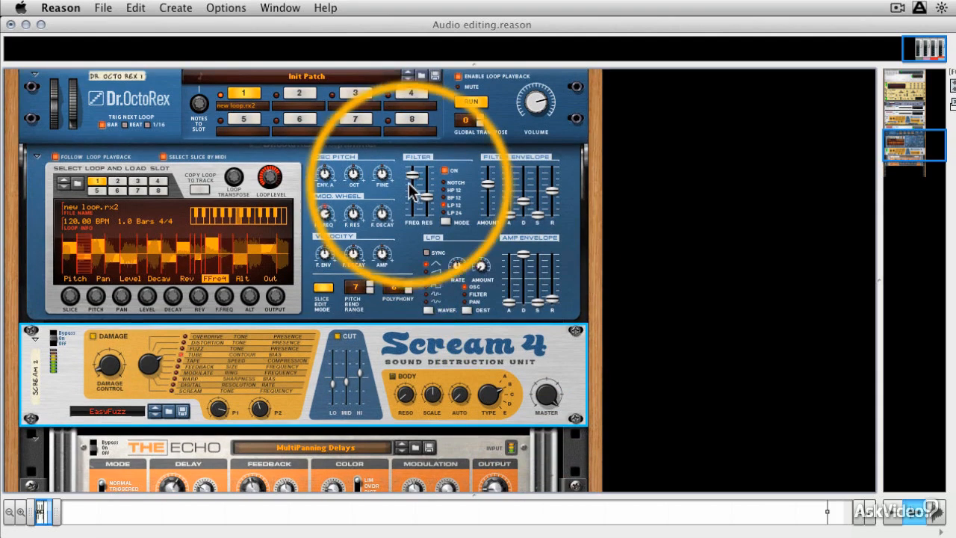
left_click(409, 182)
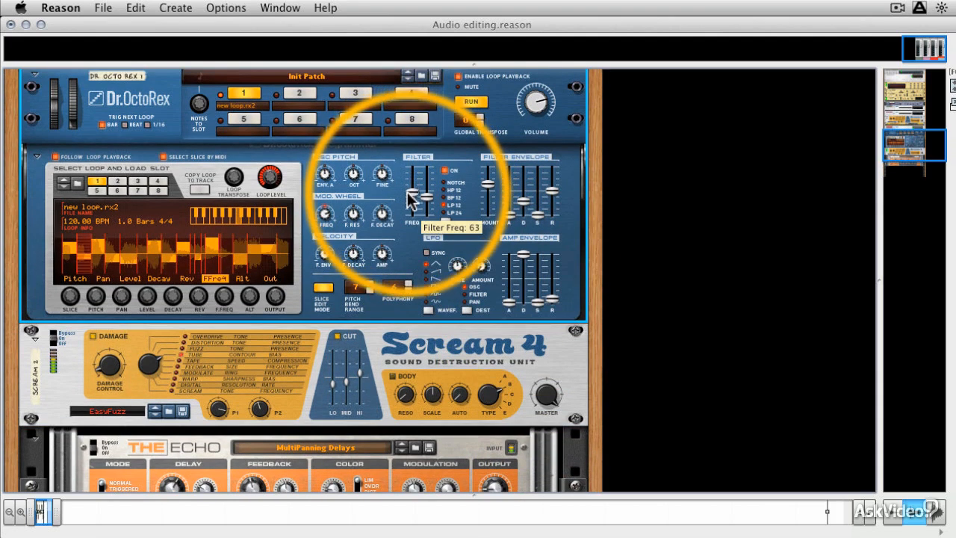
left_click(335, 378)
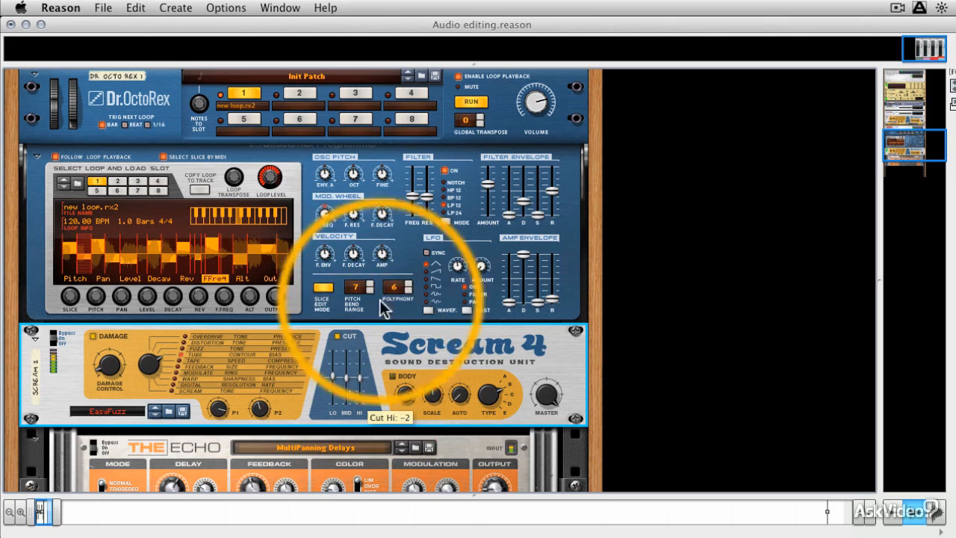
left_click(410, 203)
left_click_drag(410, 208, 410, 209)
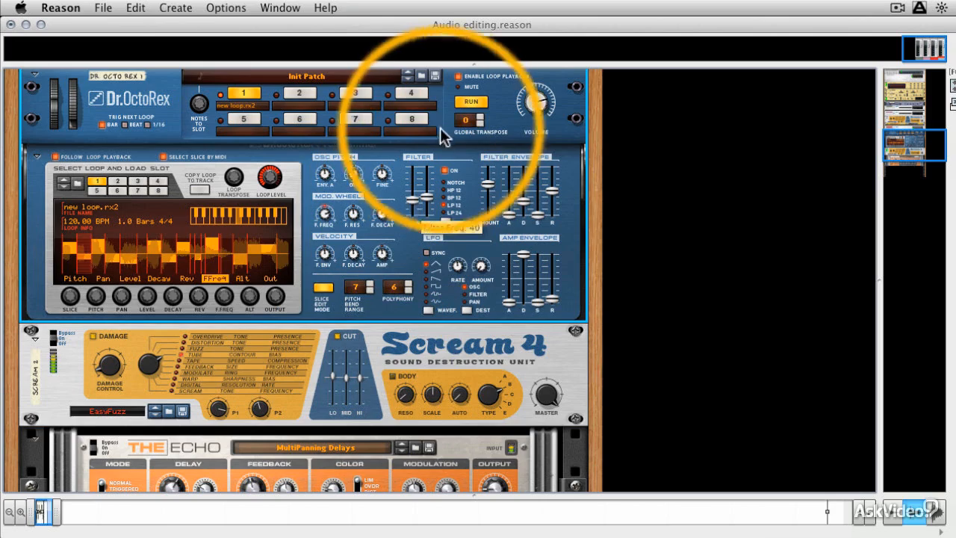
left_click(470, 102)
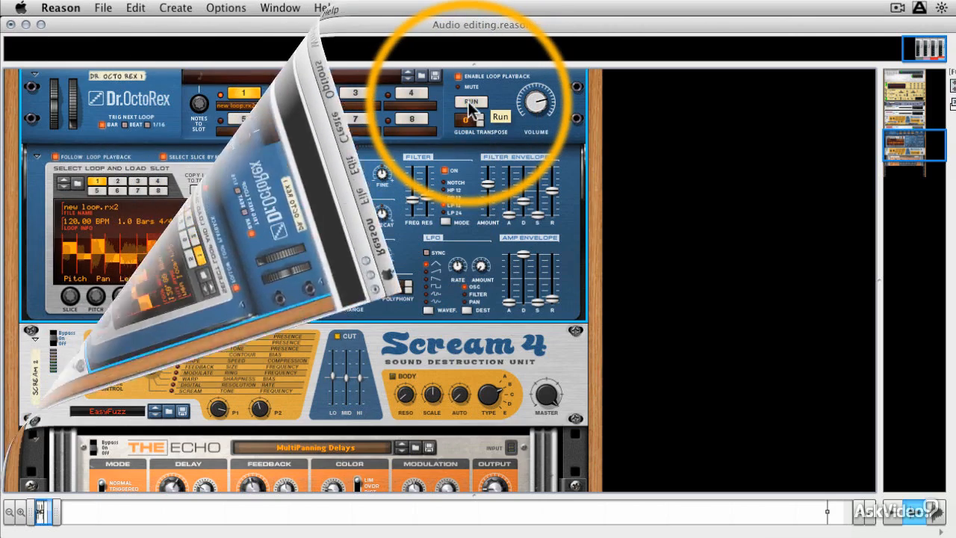